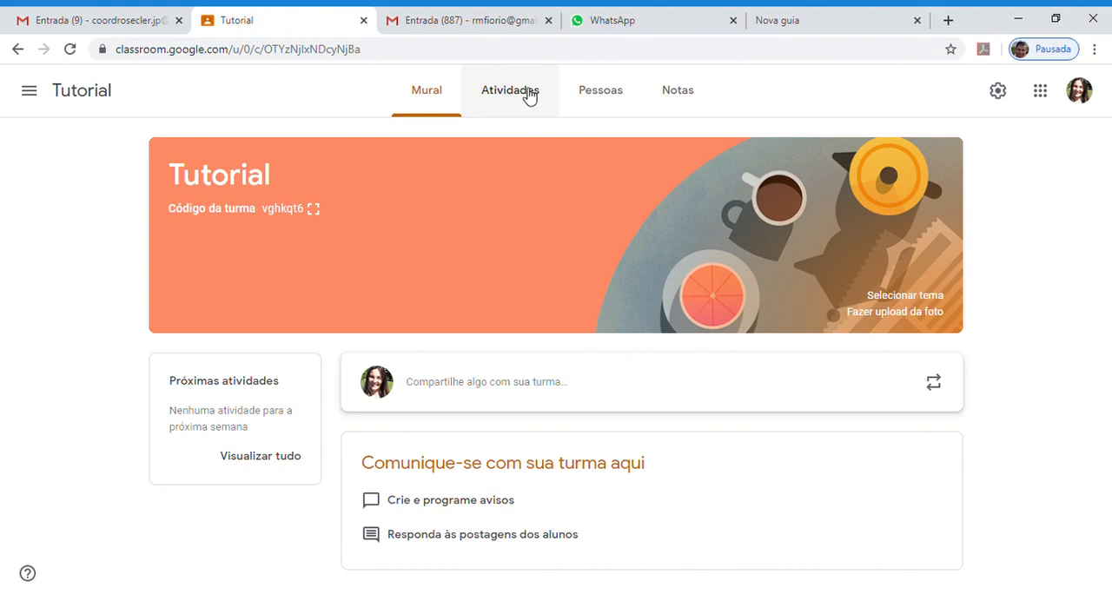
# - Add a topic named "Semana 1: 04 a 09/05" to the Tutorial class's classwork
pyautogui.click(529, 96)
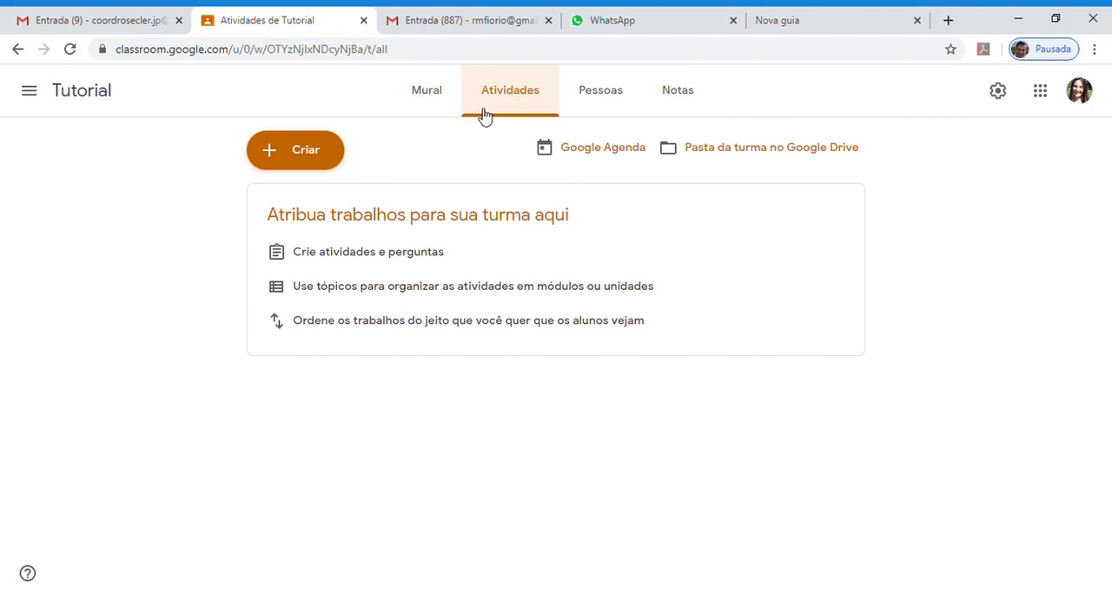
pyautogui.click(319, 157)
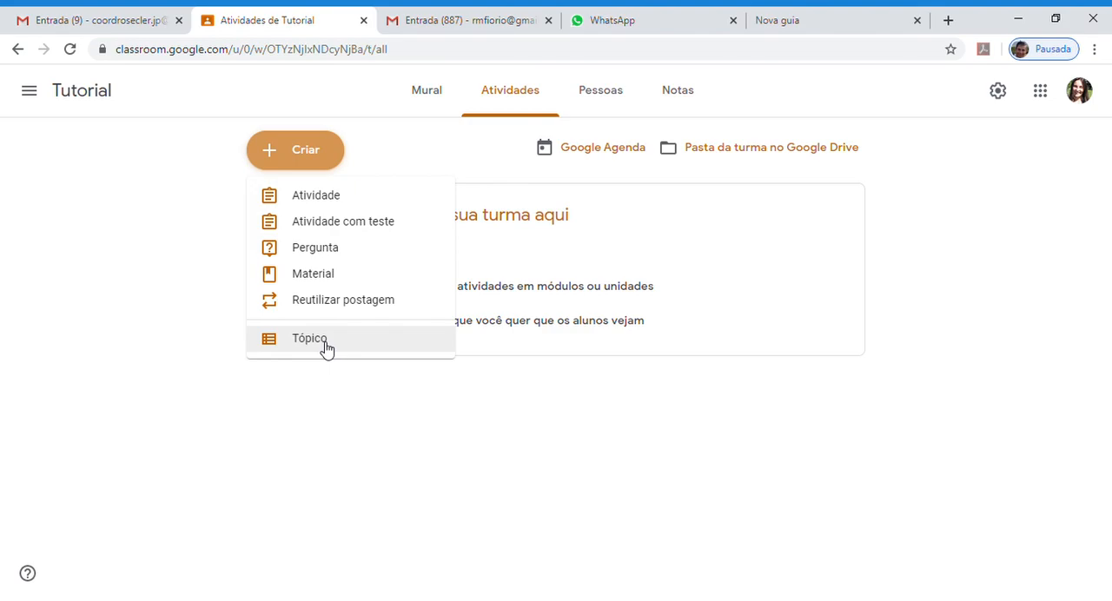
pyautogui.click(326, 345)
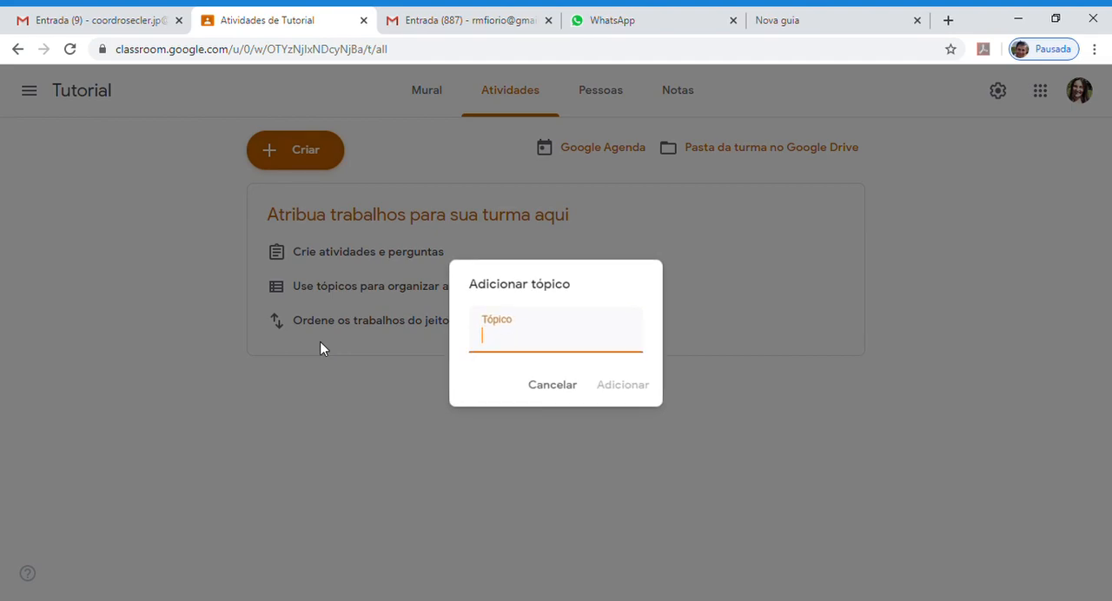
pyautogui.write('Semana 1')
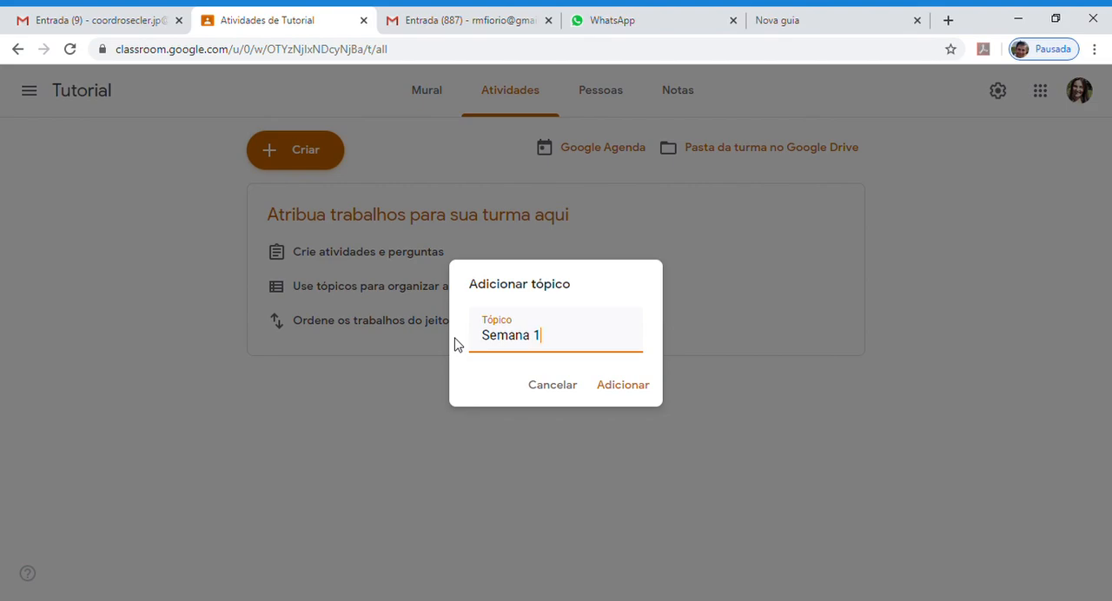
pyautogui.write(': 04 a 09/05')
pyautogui.click(645, 391)
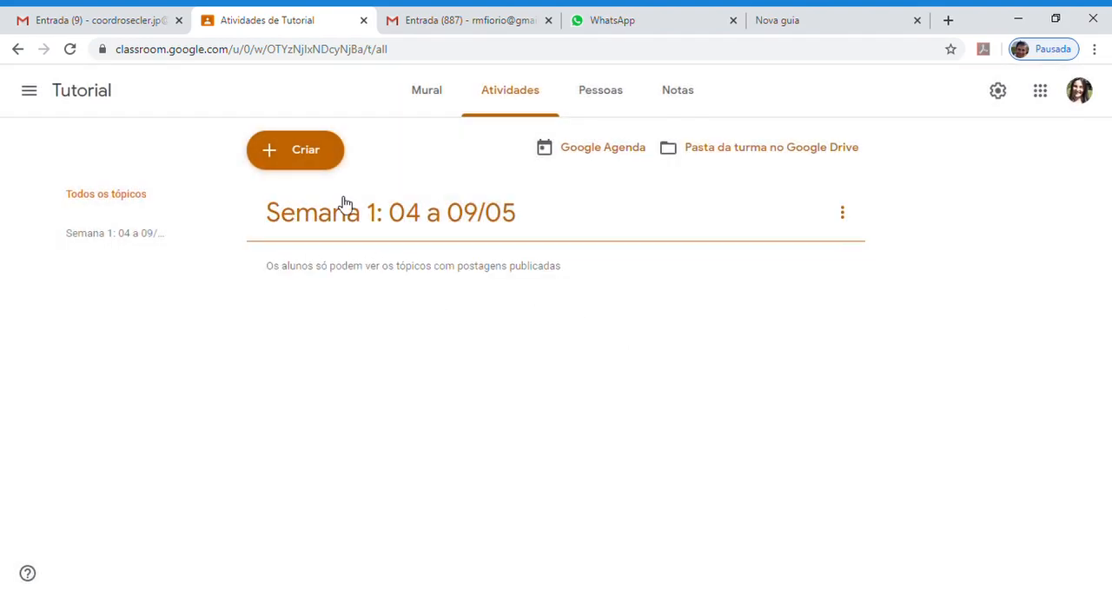
# - Draft an assignment titled "Atividade 1." with instructions to date the Matemática notebook, solve the file's calculations and submit a photo on the platform
pyautogui.click(315, 160)
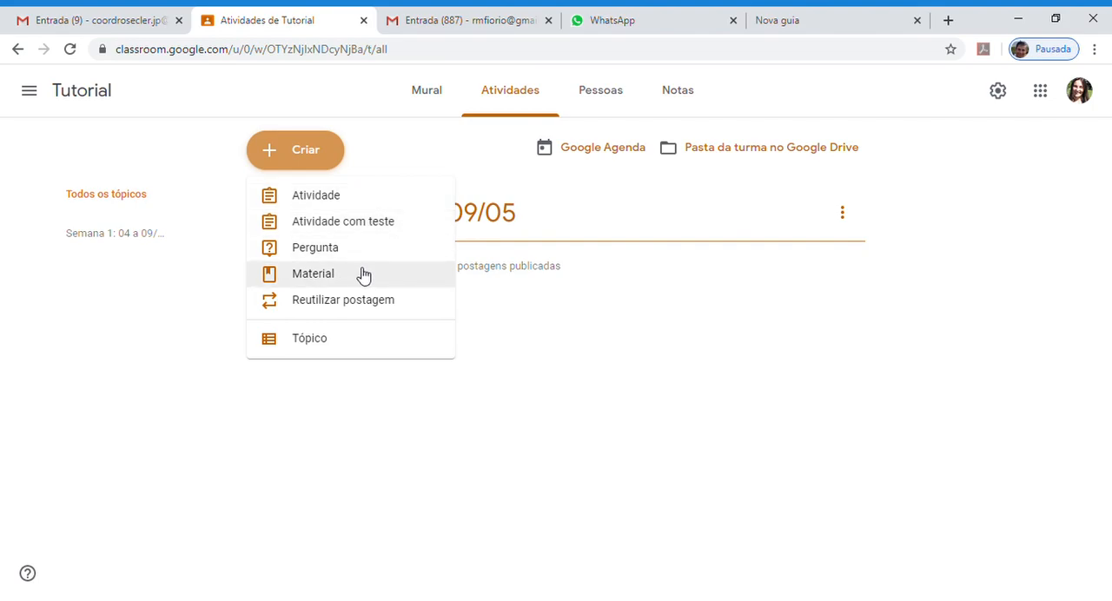
pyautogui.click(327, 200)
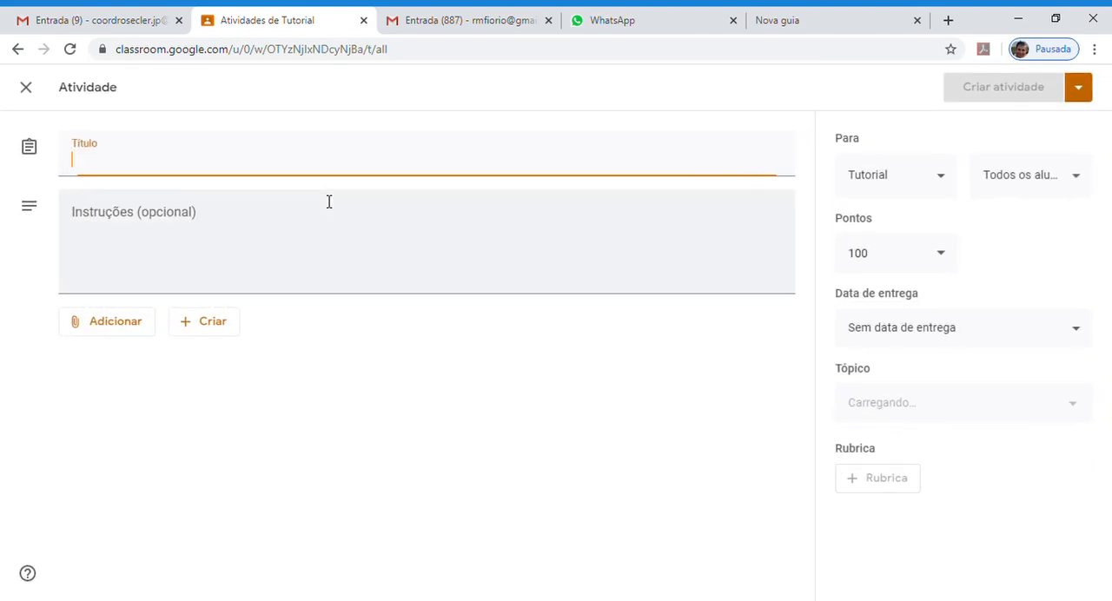
pyautogui.write('At')
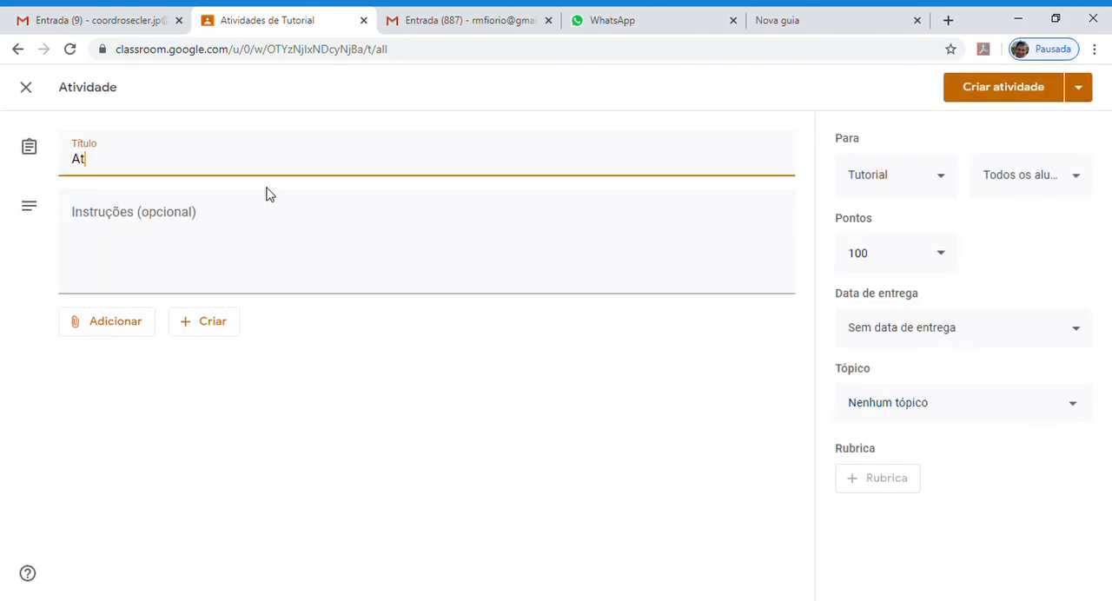
pyautogui.write('ividade 1.')
pyautogui.click(134, 247)
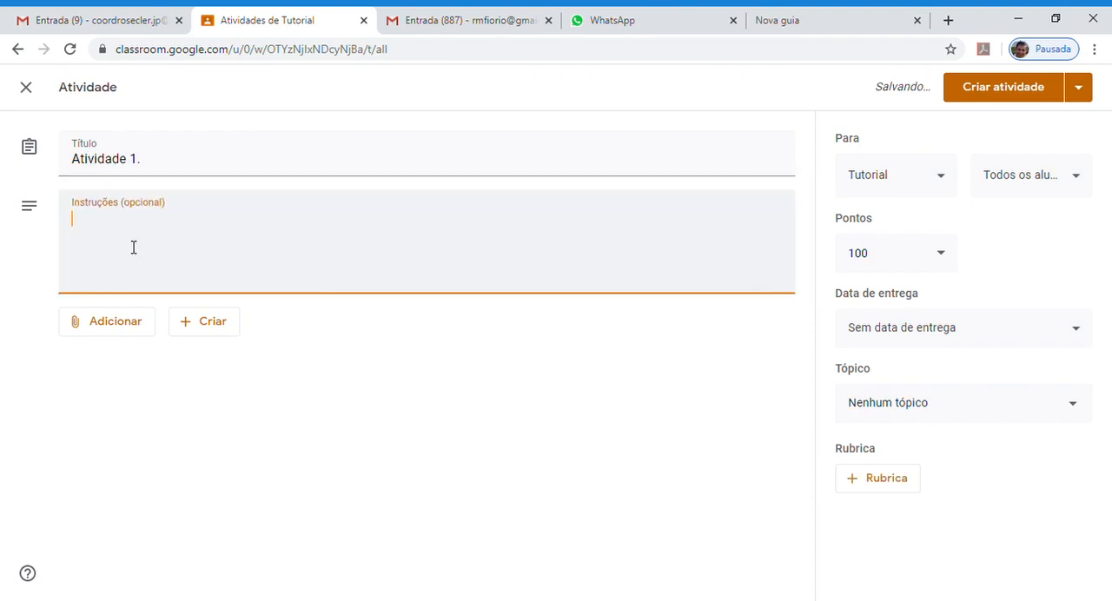
pyautogui.write('NO seu caderno de Matemática, coloque a data e em seguida resolva os cálculos que estão no arquivo abaixo. Ao terminar faça uma foto do seu caderno com as atividades resolvidas e envie na plataforma.')
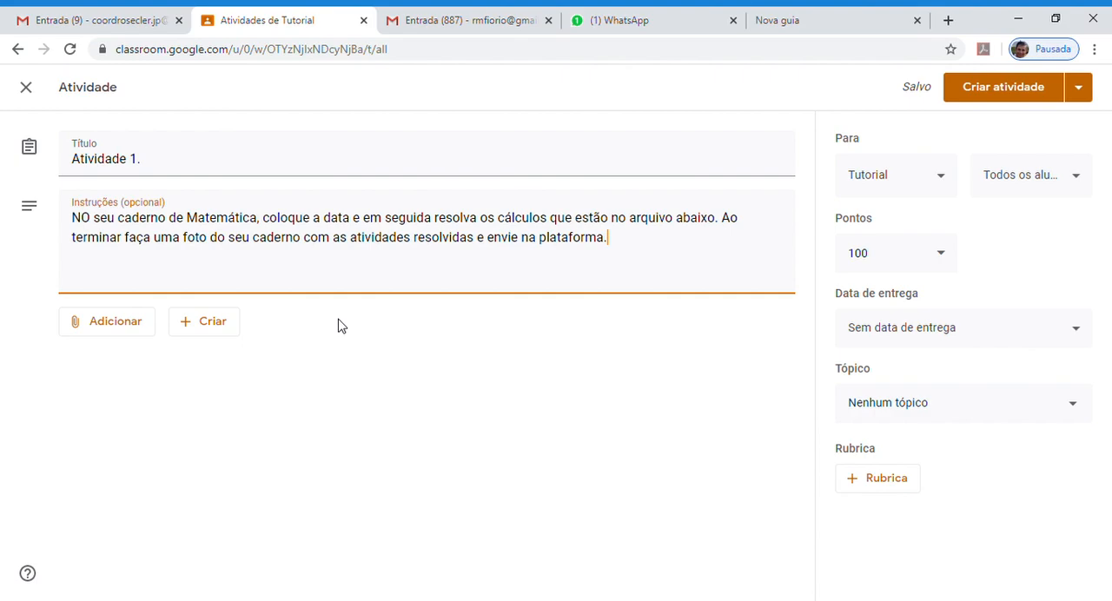
# - Upload the file atividade1.odt from the device and attach it to the assignment
pyautogui.click(129, 322)
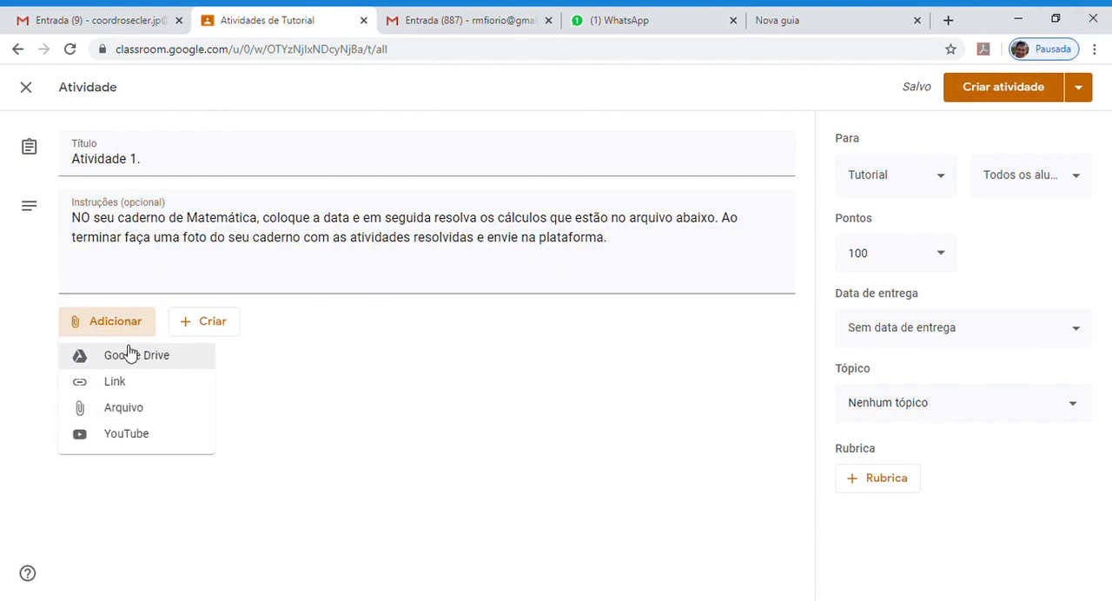
pyautogui.click(129, 410)
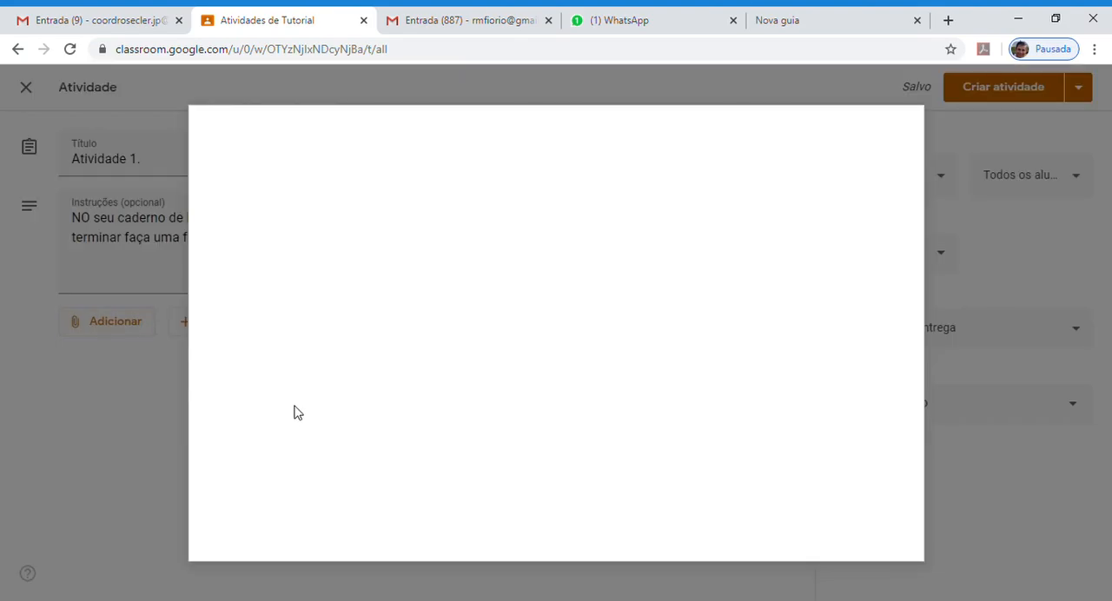
pyautogui.click(557, 358)
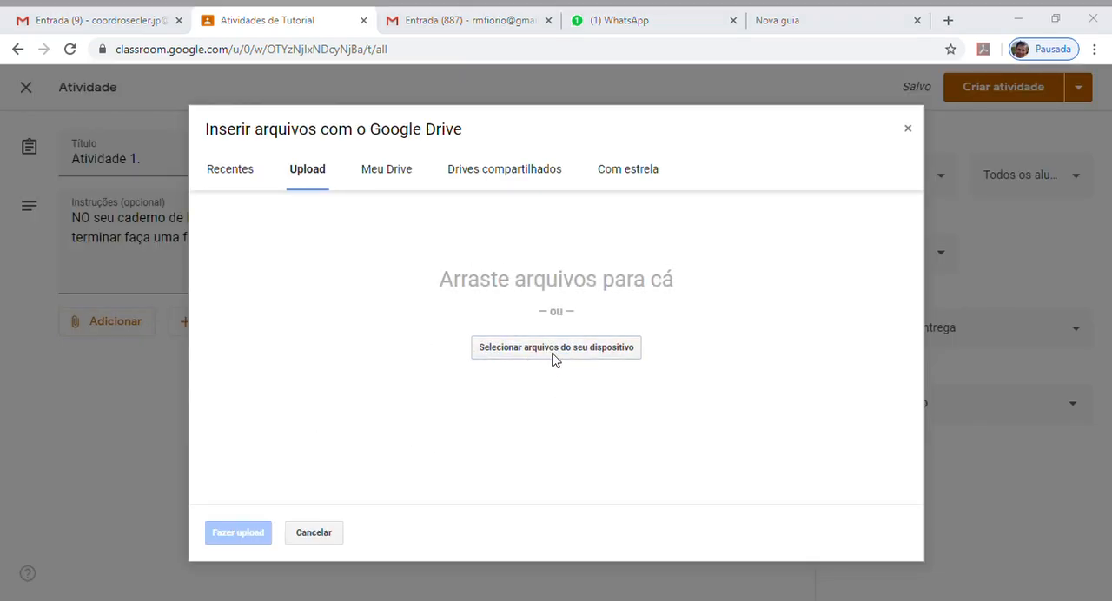
pyautogui.click(550, 426)
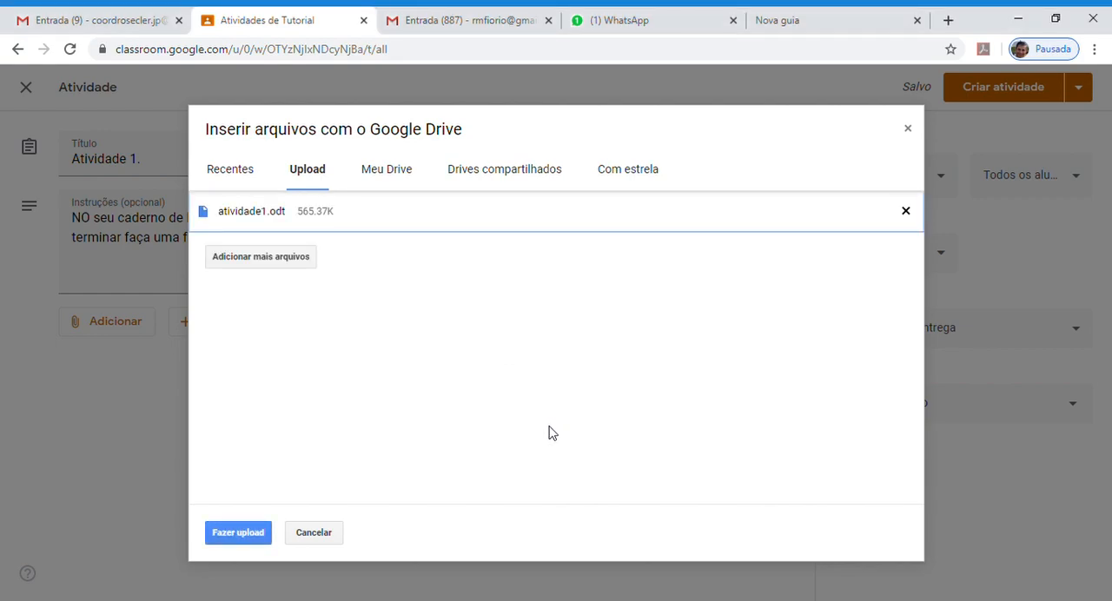
pyautogui.click(238, 533)
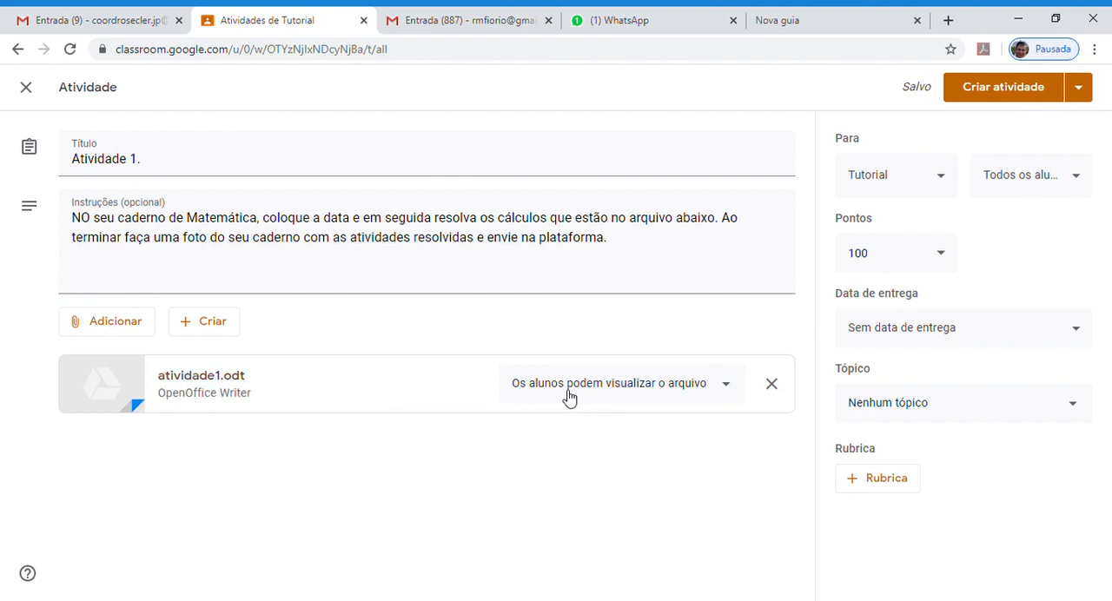
pyautogui.click(736, 391)
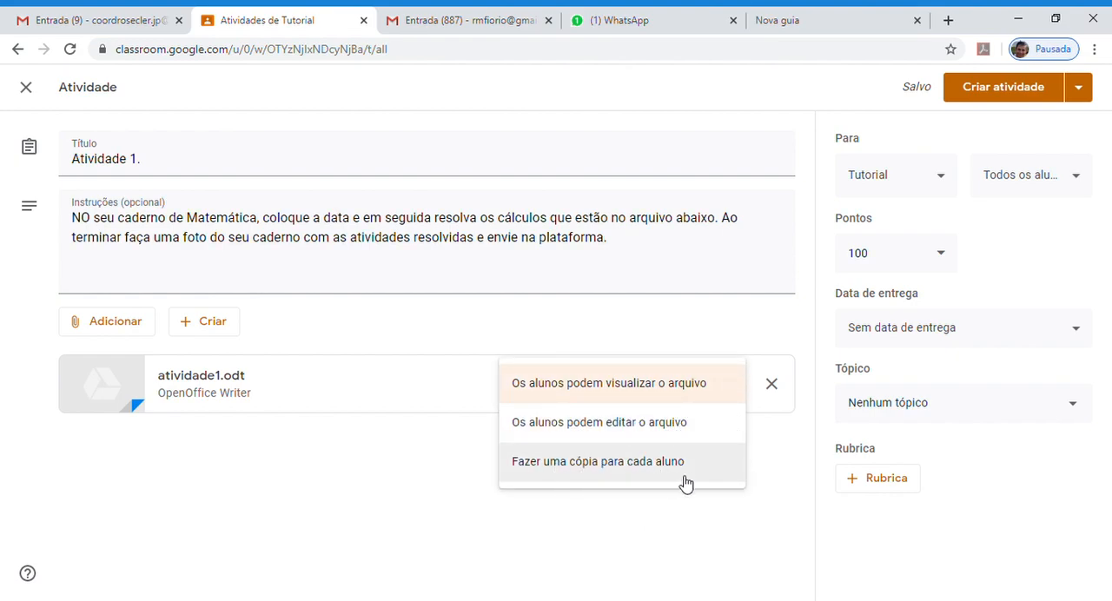
pyautogui.click(678, 525)
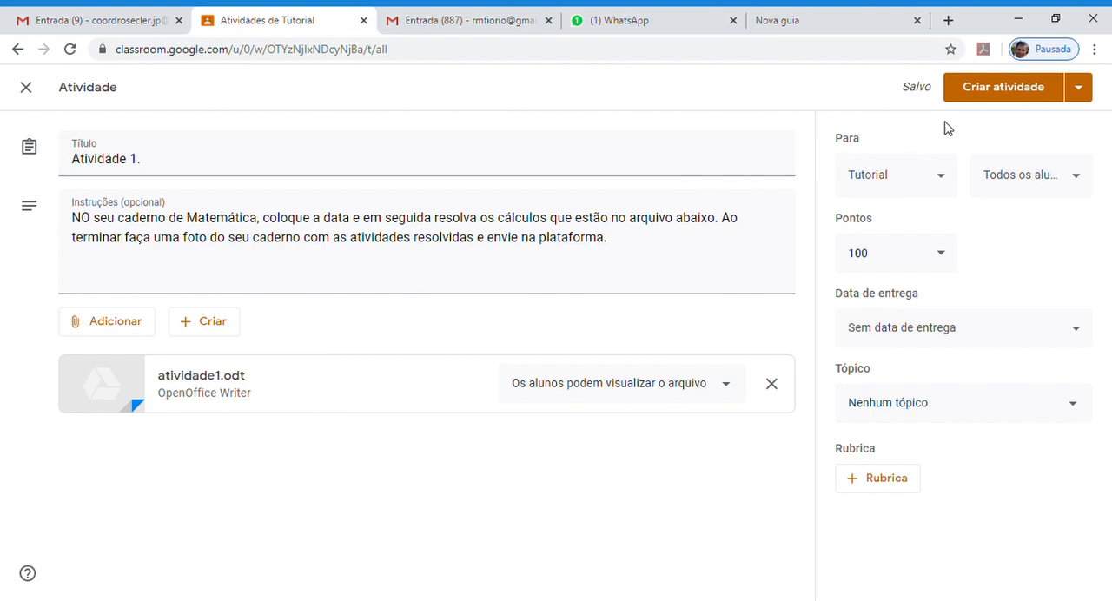
pyautogui.click(1082, 87)
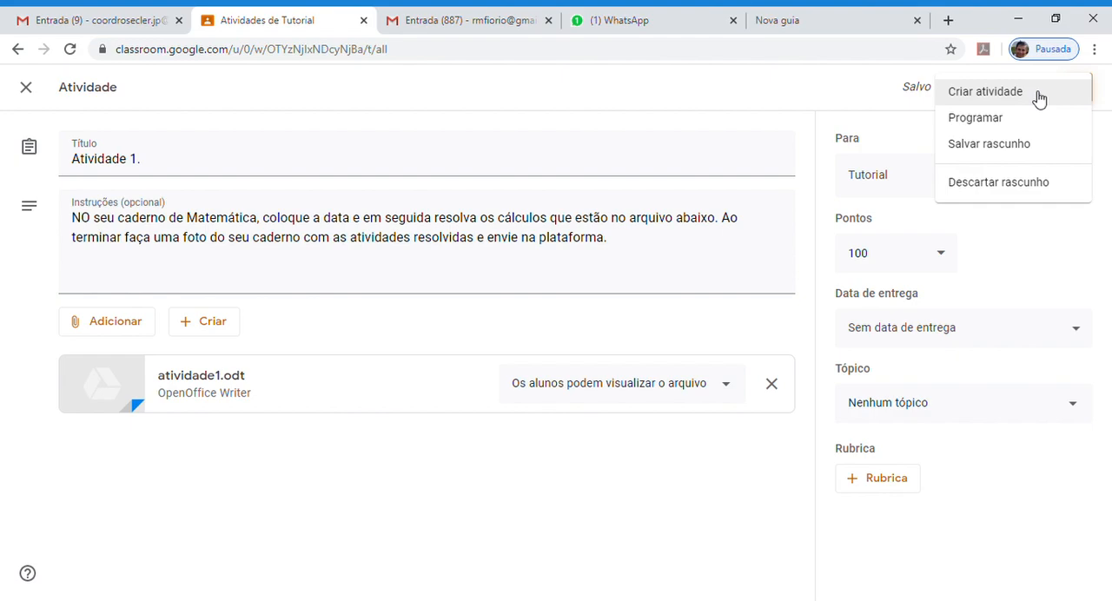
pyautogui.click(998, 122)
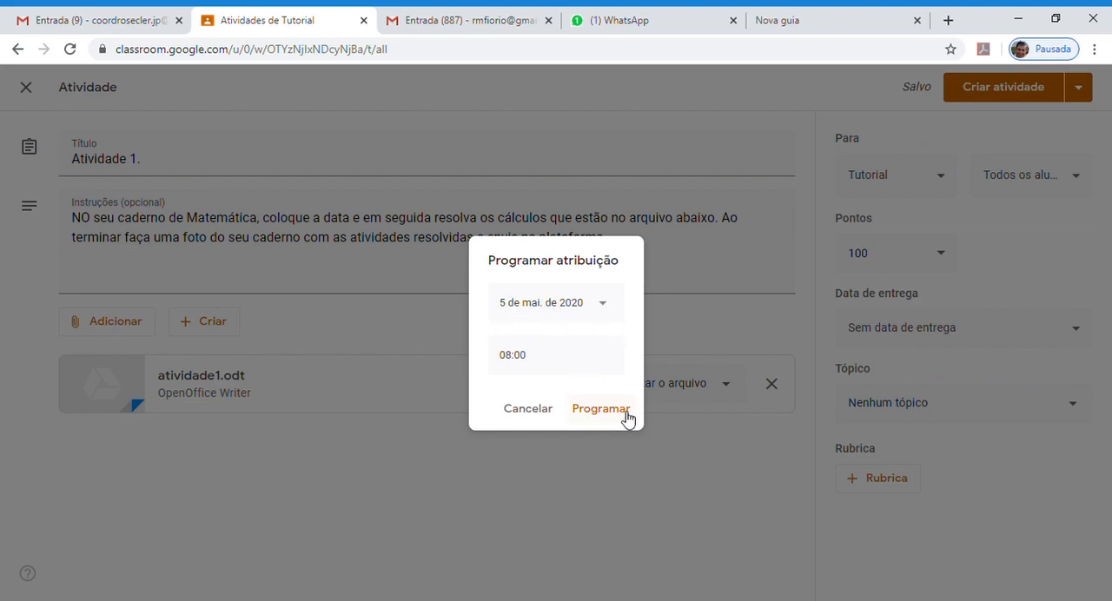
pyautogui.click(536, 412)
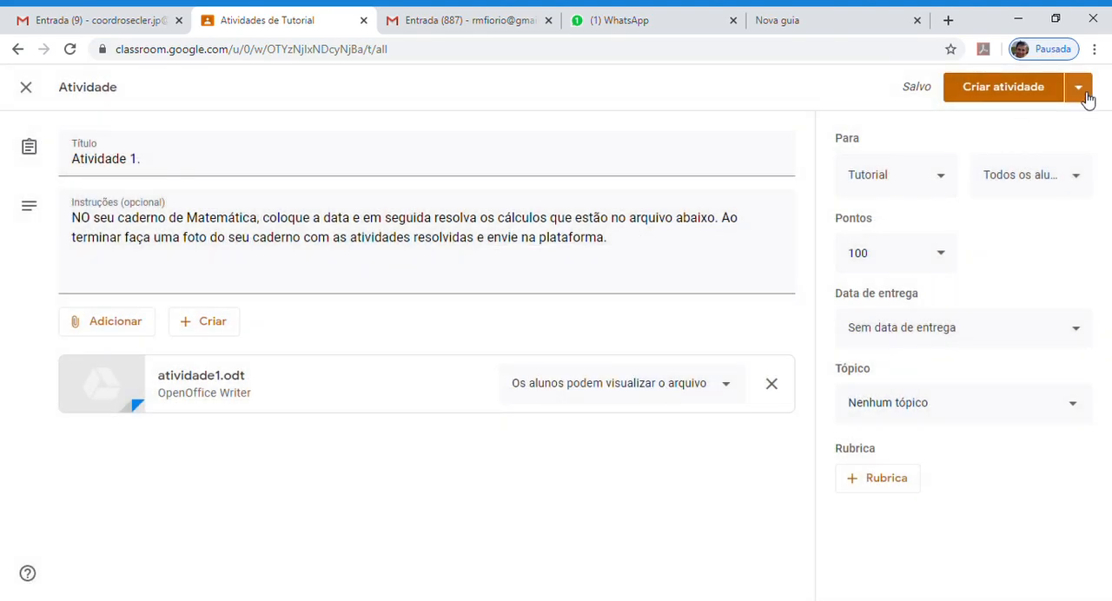
# - Publish the assignment "Atividade 1." to the class immediately
pyautogui.click(1080, 89)
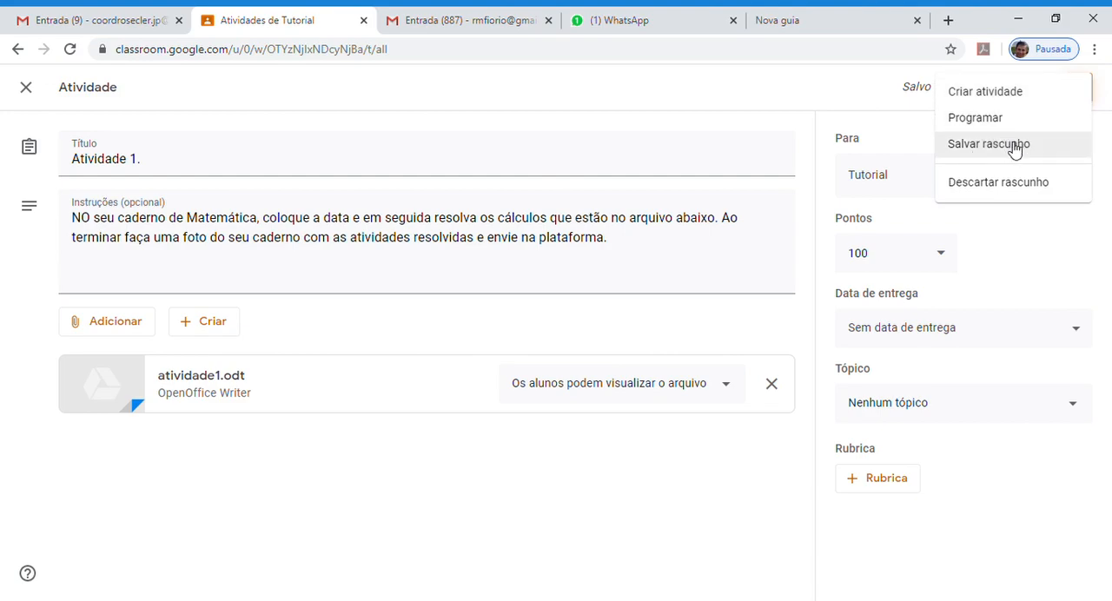
pyautogui.click(879, 96)
pyautogui.click(1014, 94)
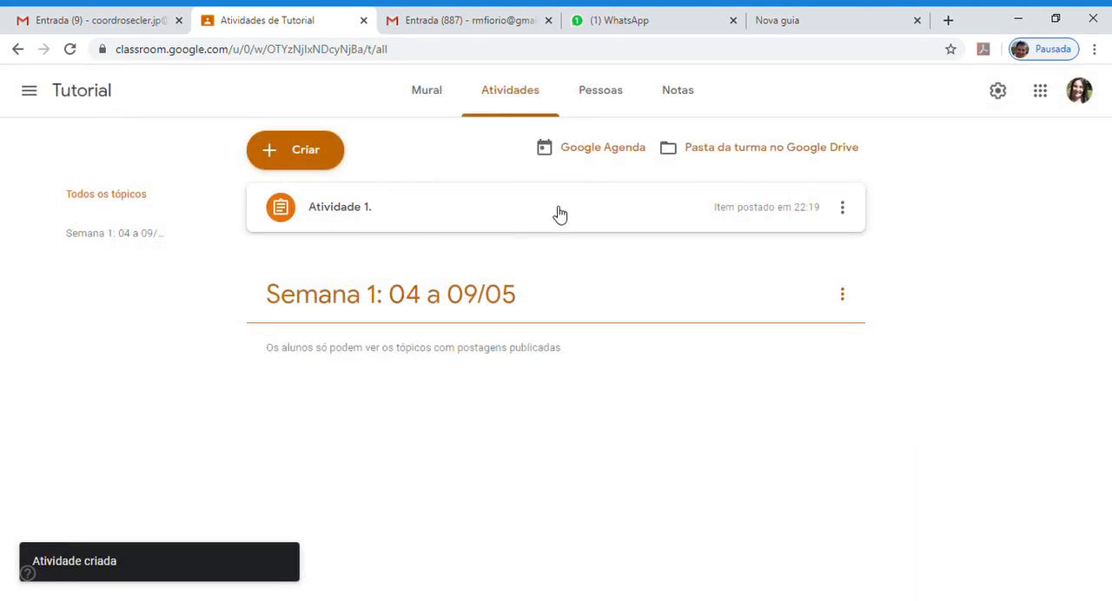
# - Open the published "Atividade 1." for editing, check its recipients and set its points to "Sem nota"
pyautogui.click(844, 210)
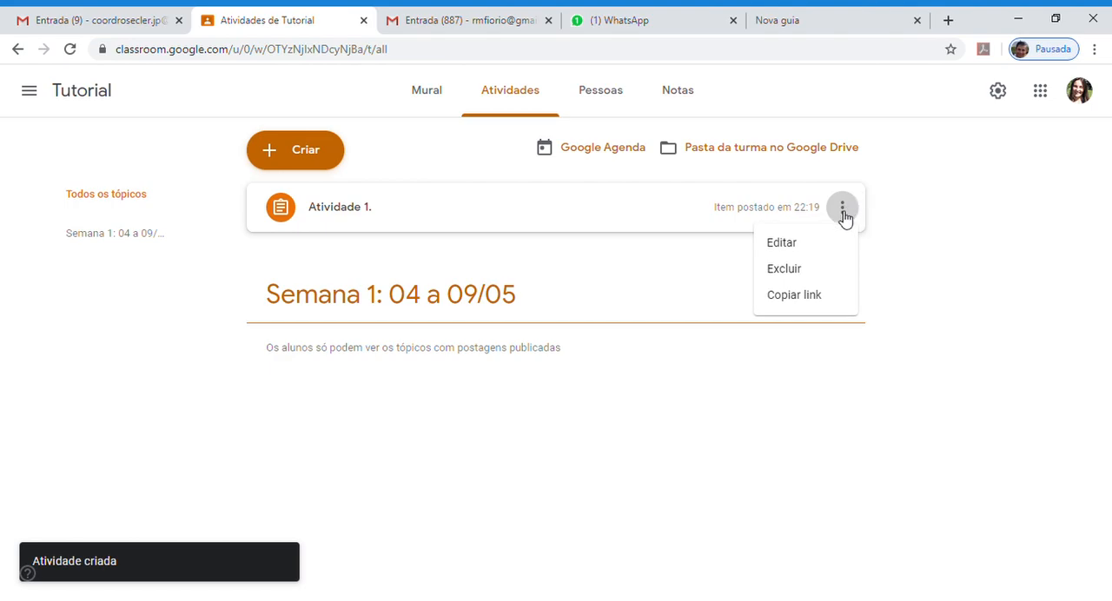
pyautogui.press('Return')
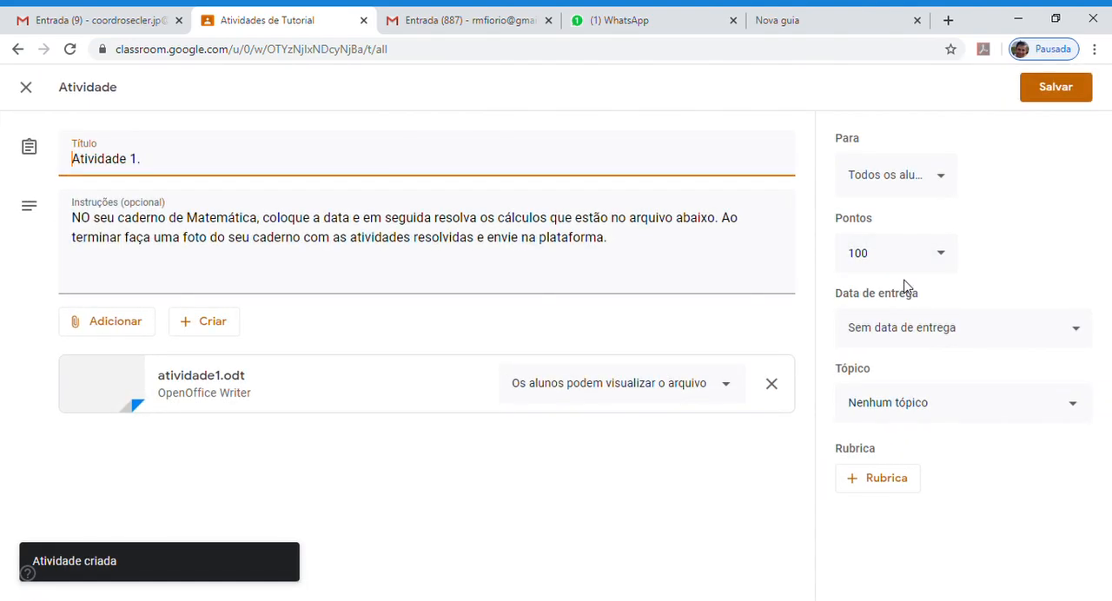
pyautogui.click(944, 179)
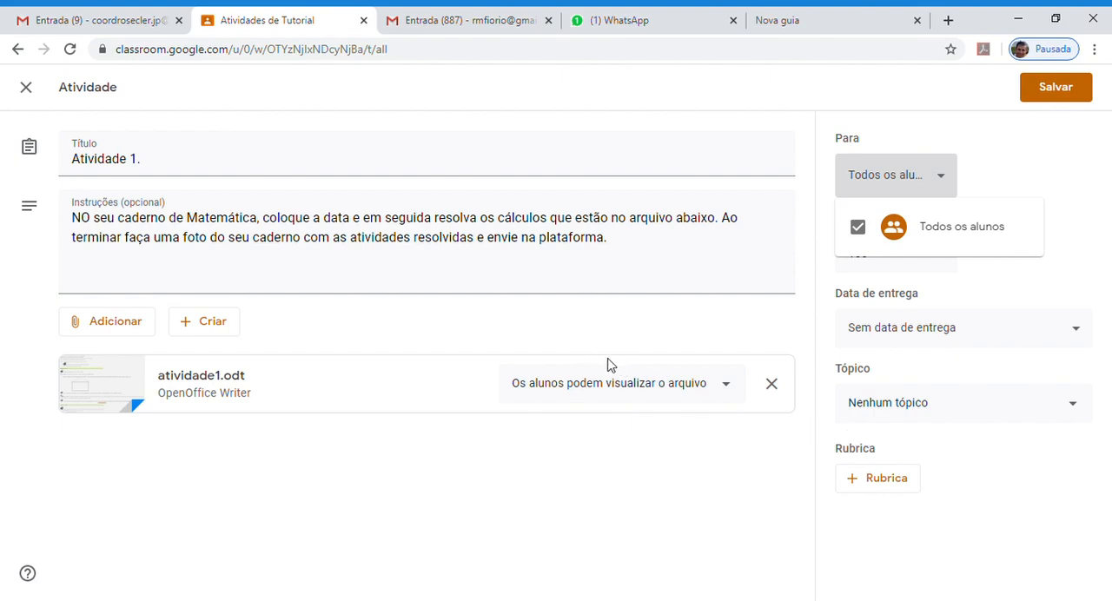
pyautogui.click(938, 176)
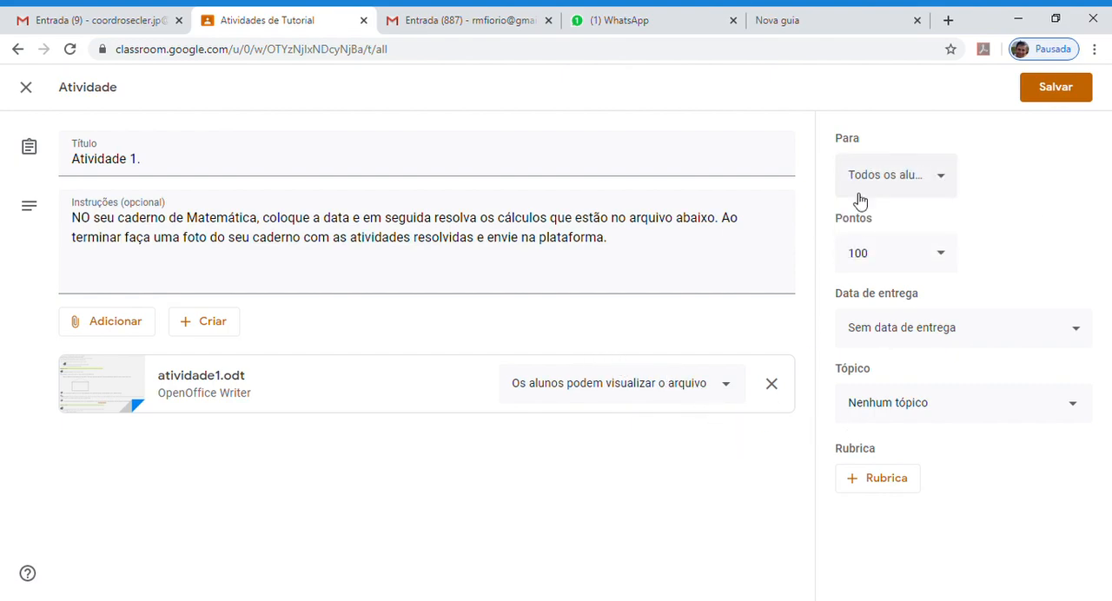
pyautogui.click(945, 254)
pyautogui.click(886, 298)
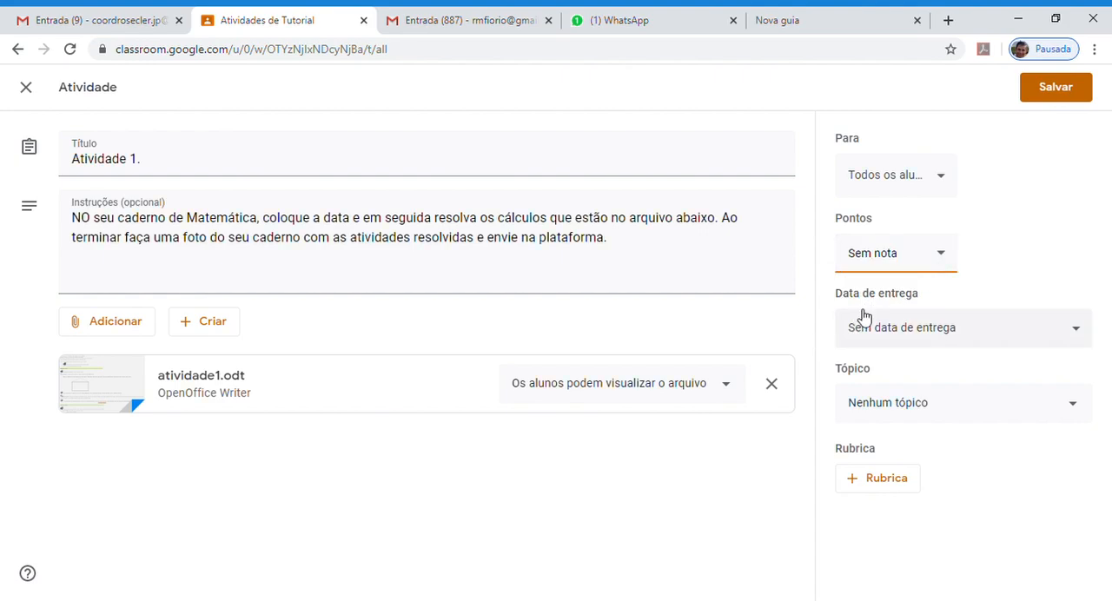
# - Set the assignment's due date to 11 May 2020 without a time
pyautogui.click(1078, 332)
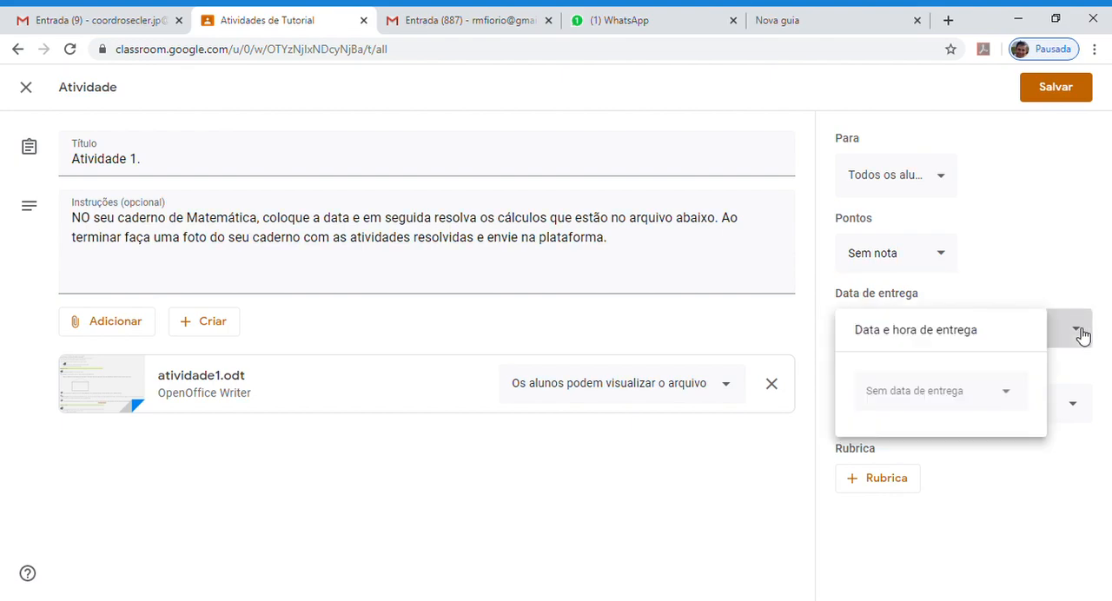
pyautogui.click(1006, 391)
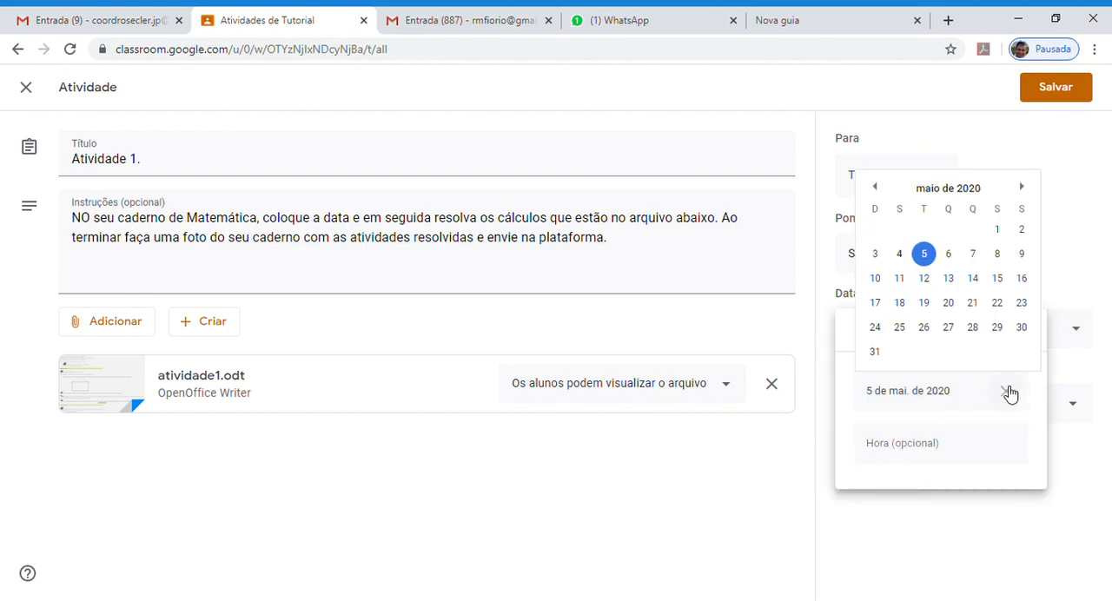
pyautogui.click(900, 278)
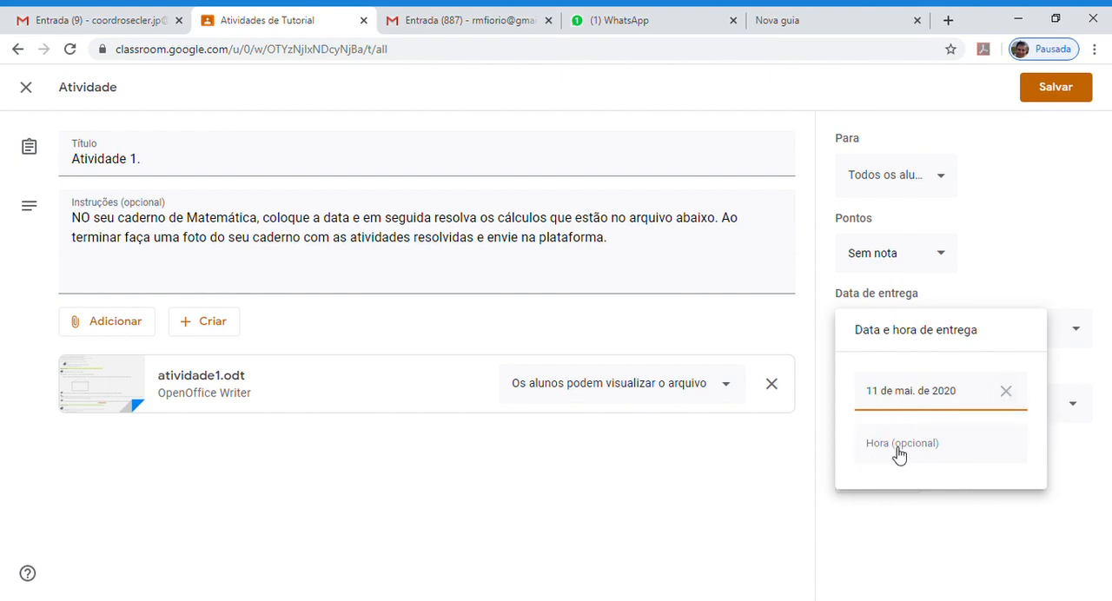
pyautogui.click(1036, 508)
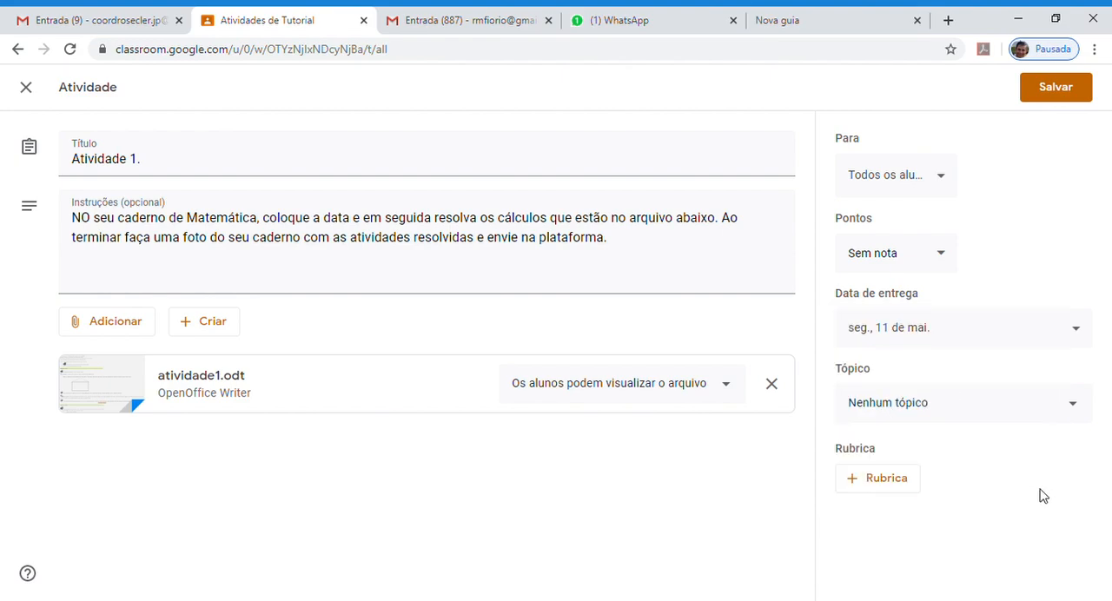
# - Assign the activity to the topic "Semana 1: 04 a 09/05" and save the changes, including the score update
pyautogui.click(961, 415)
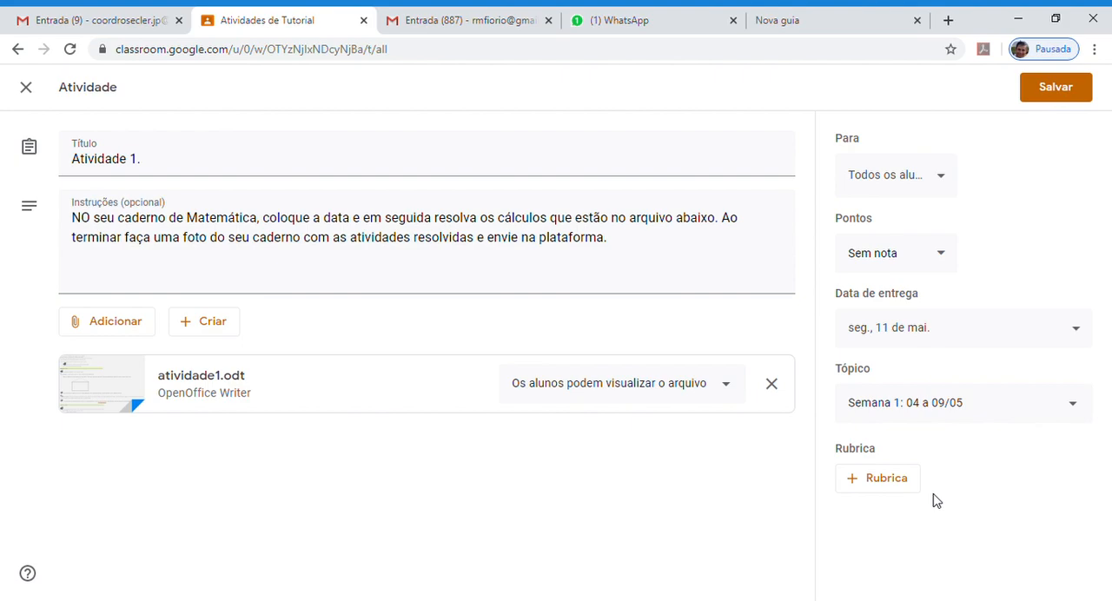
pyautogui.click(1060, 88)
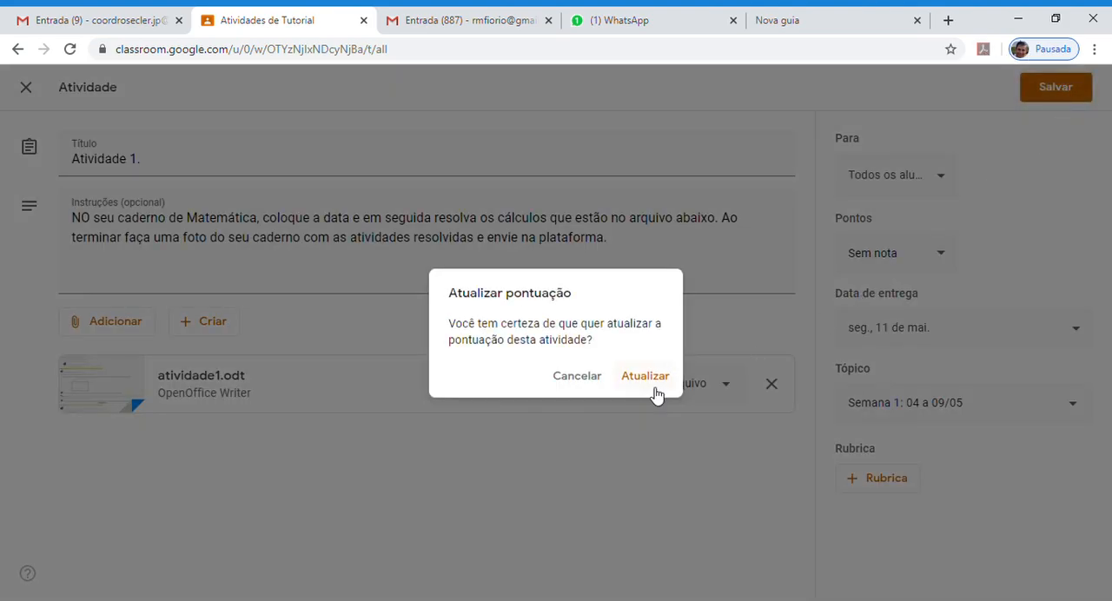
pyautogui.click(644, 377)
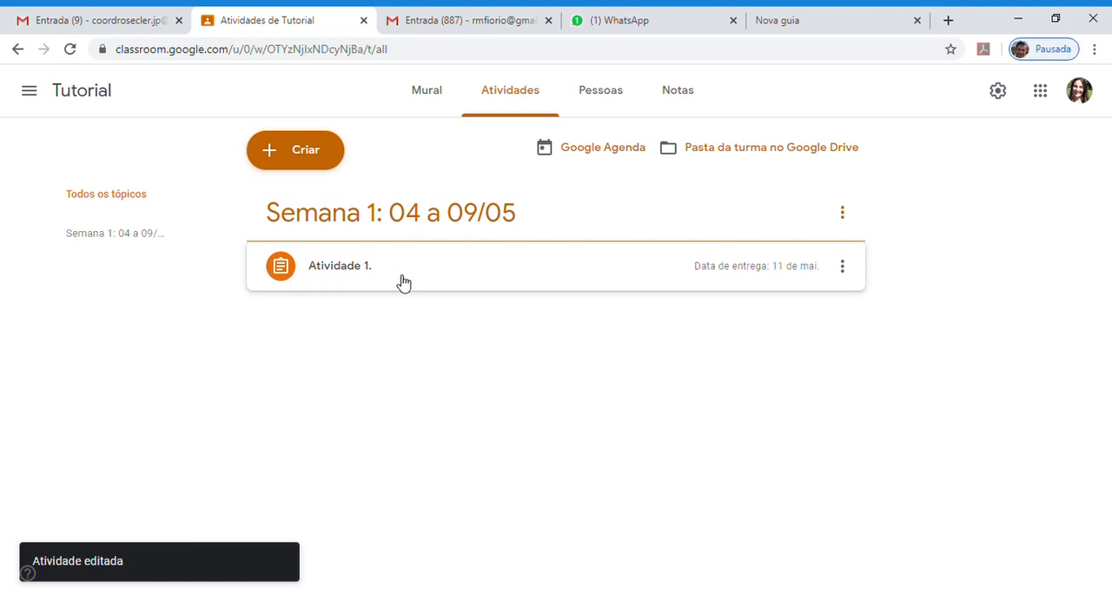
# - Start a new assignment in the class and title it "Atividade 2"
pyautogui.click(306, 154)
pyautogui.click(322, 196)
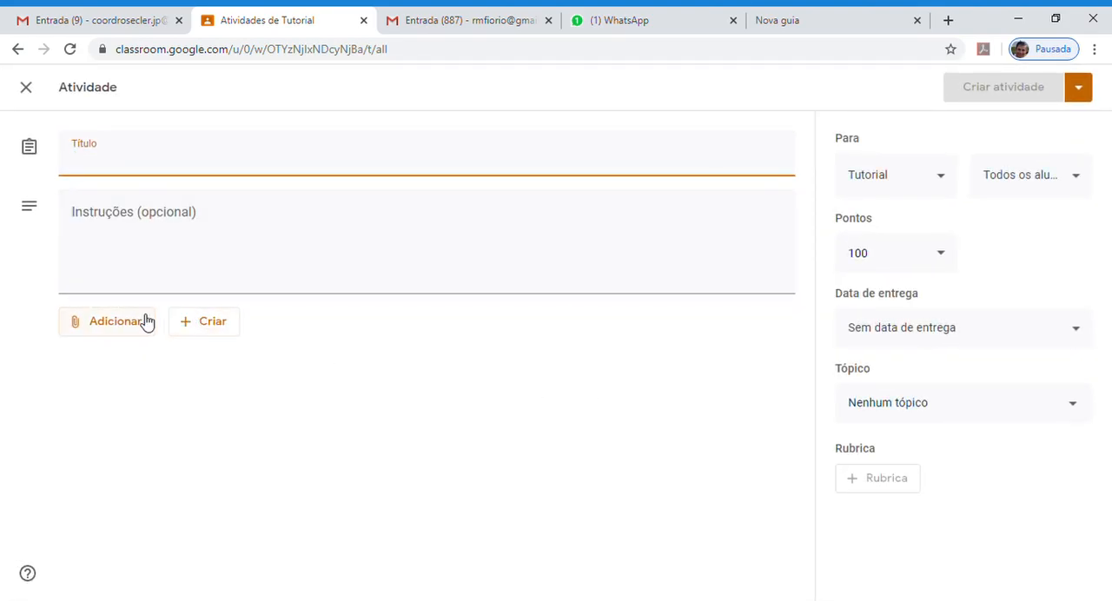
pyautogui.write('Atividade 2')
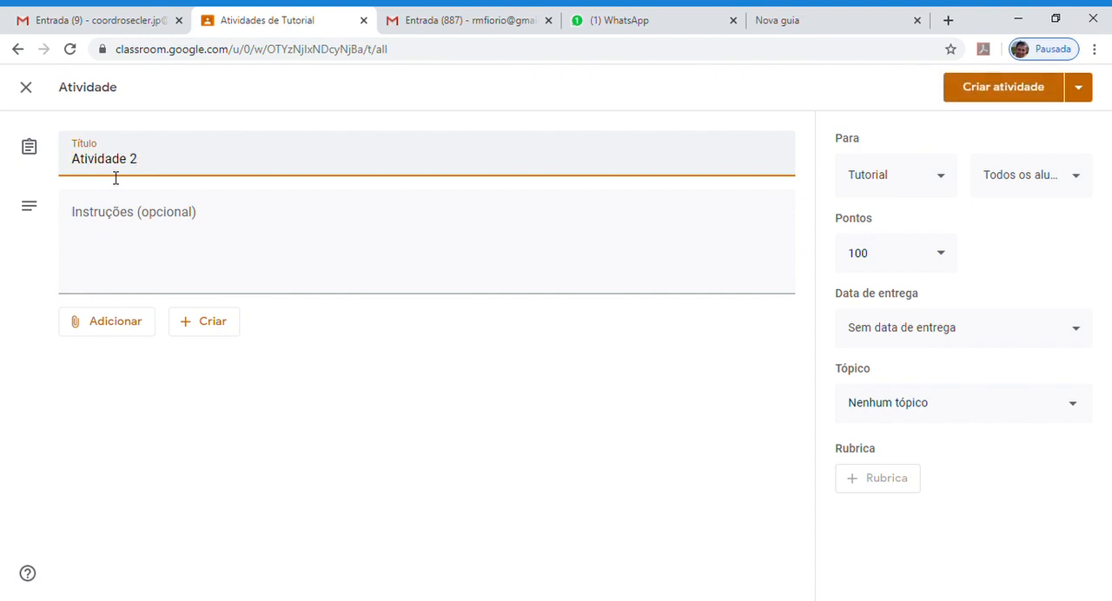
# - Enter the instructions "descrever a atividade" for the assignment and correct the spelling of the last word
pyautogui.click(174, 264)
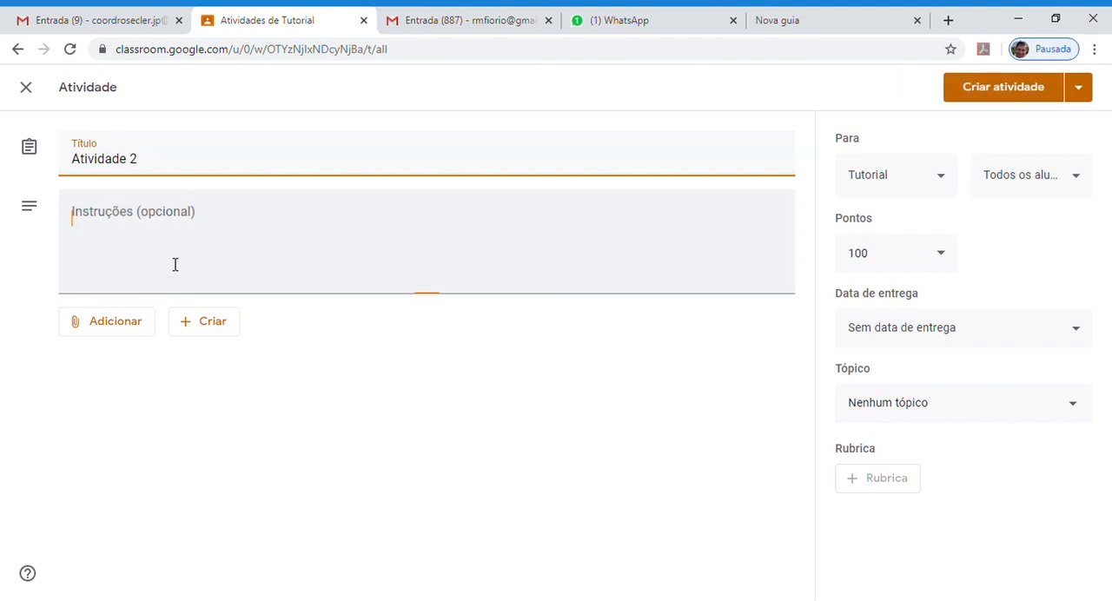
pyautogui.write('des')
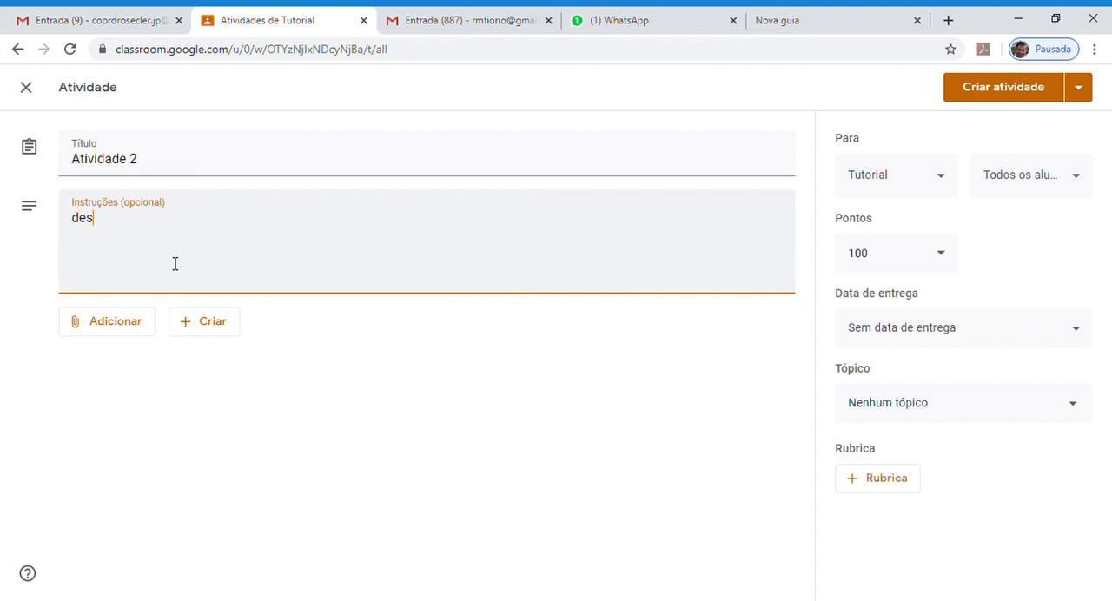
pyautogui.write('crever a atvodade')
pyautogui.press('Return')
pyautogui.press('Return')
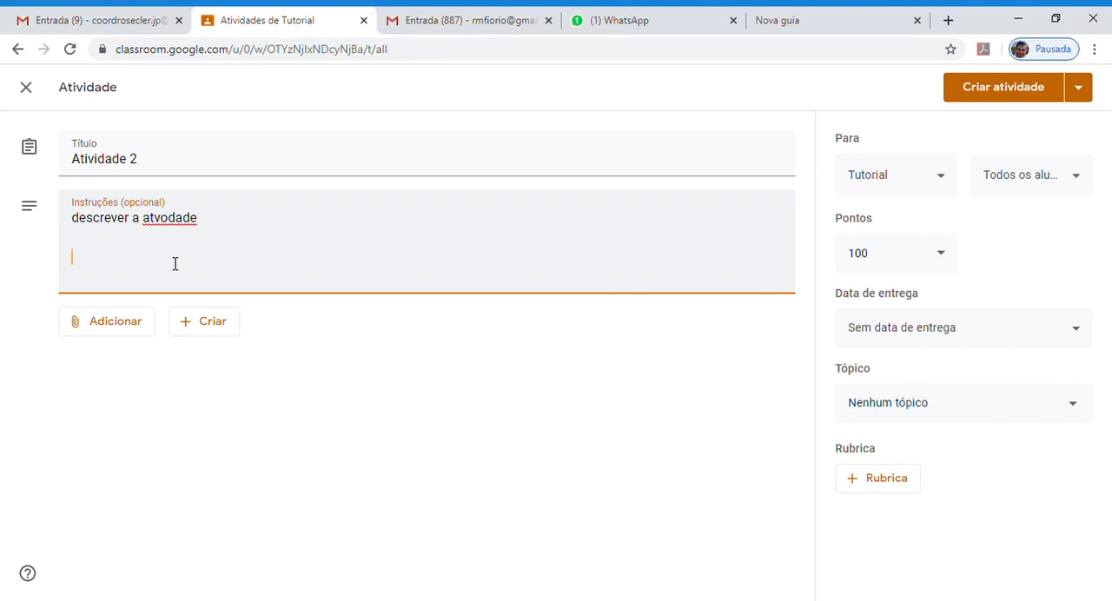
pyautogui.press('BackSpace')
pyautogui.press('BackSpace')
pyautogui.press('BackSpace')
pyautogui.write('idade')
pyautogui.click(129, 328)
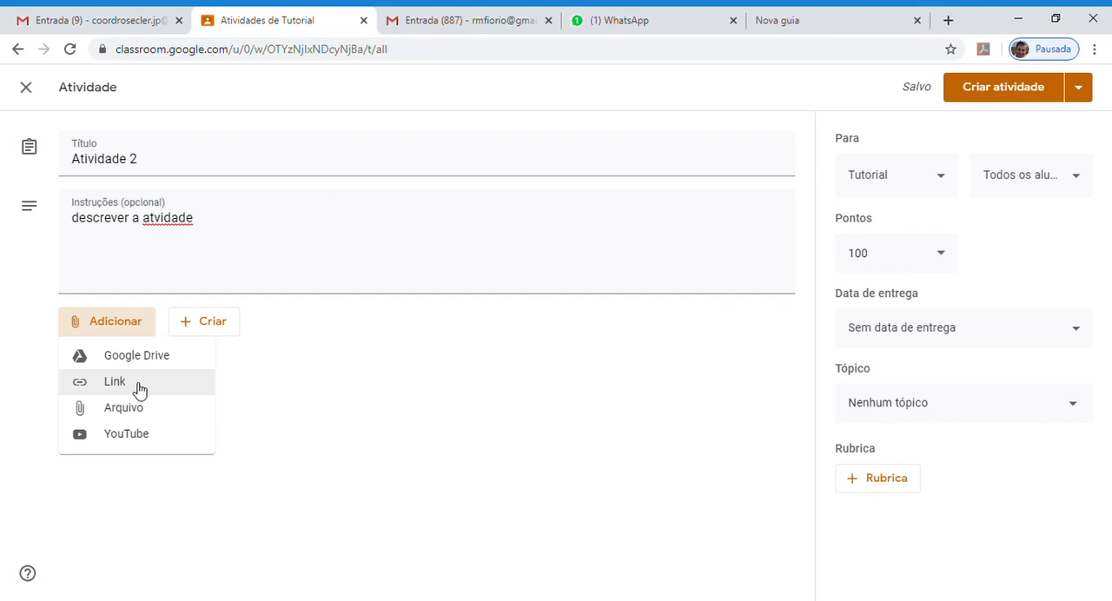
pyautogui.click(278, 375)
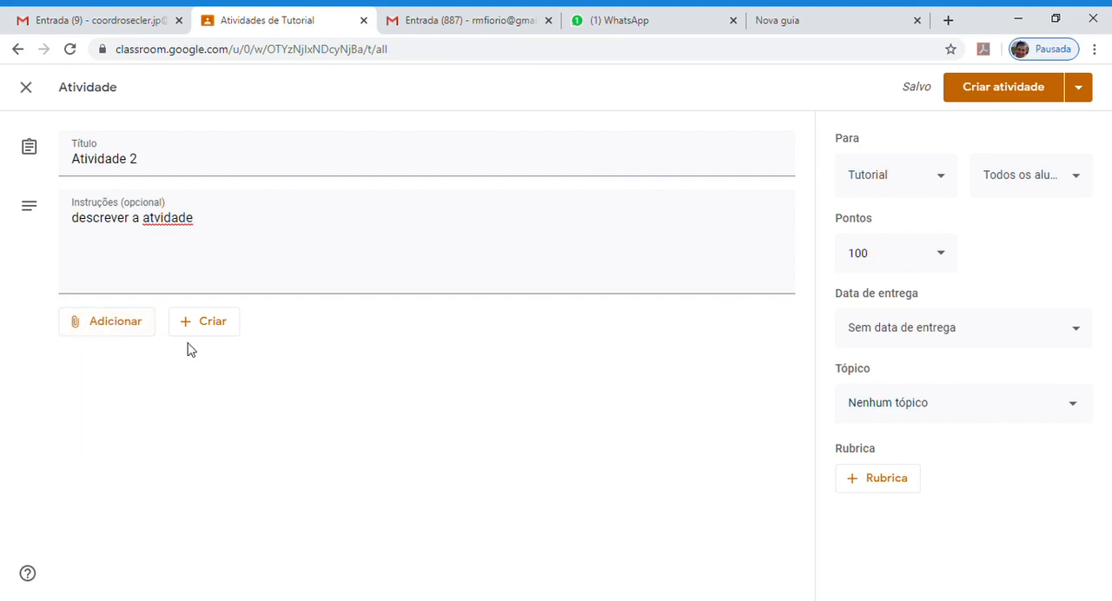
pyautogui.click(154, 225)
pyautogui.write('i')
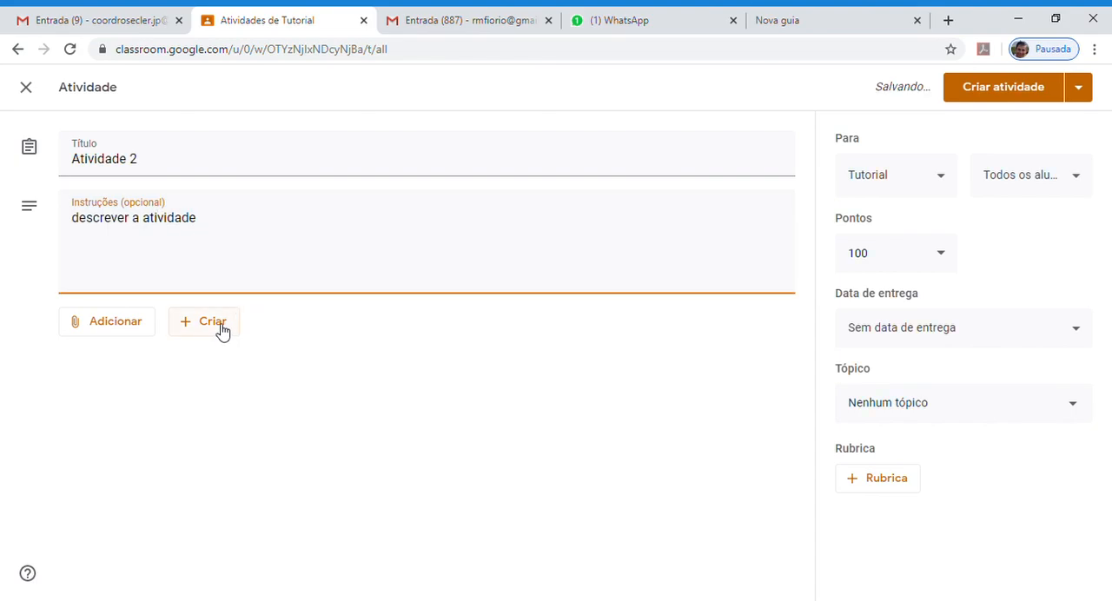
# - Create a Google Docs attachment for the assignment and write "Espero retorno da criação de uma frase, sobre o dia do trabalho." in it
pyautogui.click(222, 329)
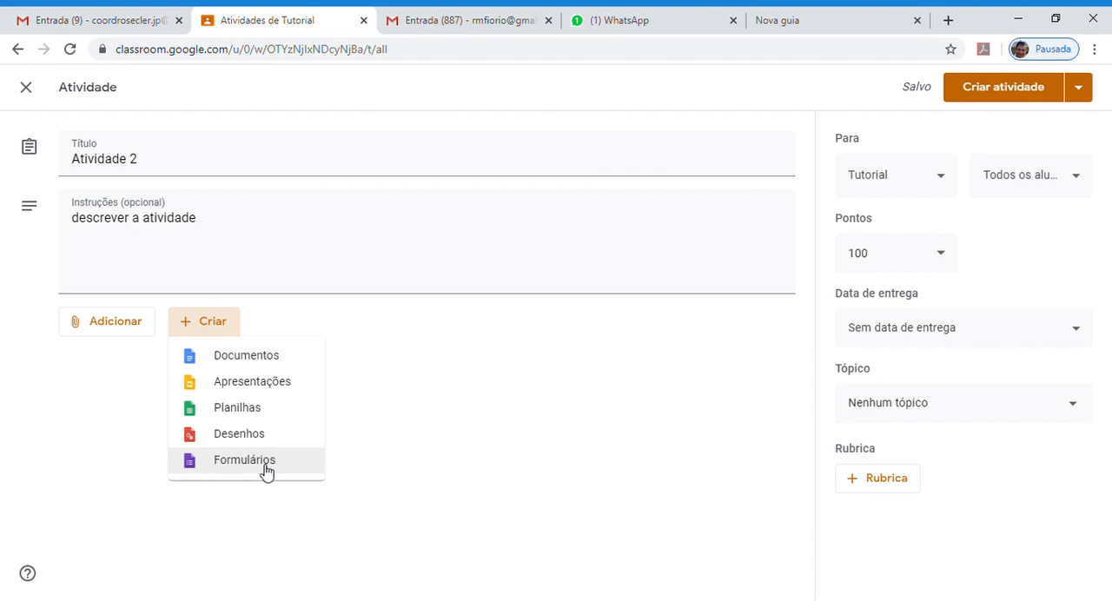
pyautogui.click(252, 362)
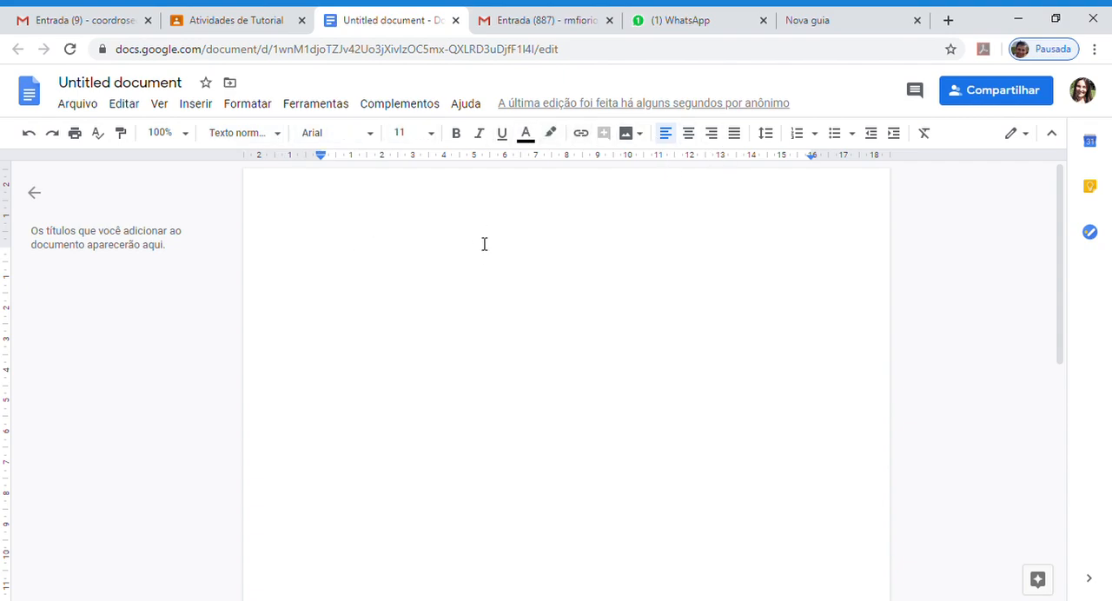
pyautogui.write('Espero')
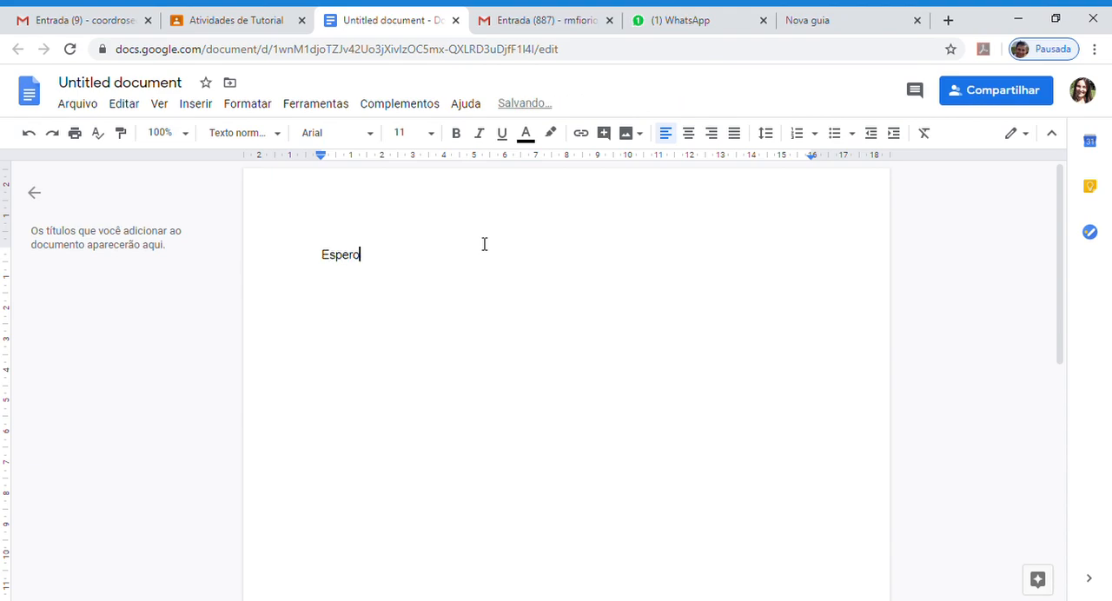
pyautogui.write(' retorno da')
pyautogui.write('ma dfrase')
pyautogui.press('BackSpace')
pyautogui.press('BackSpace')
pyautogui.press('BackSpace')
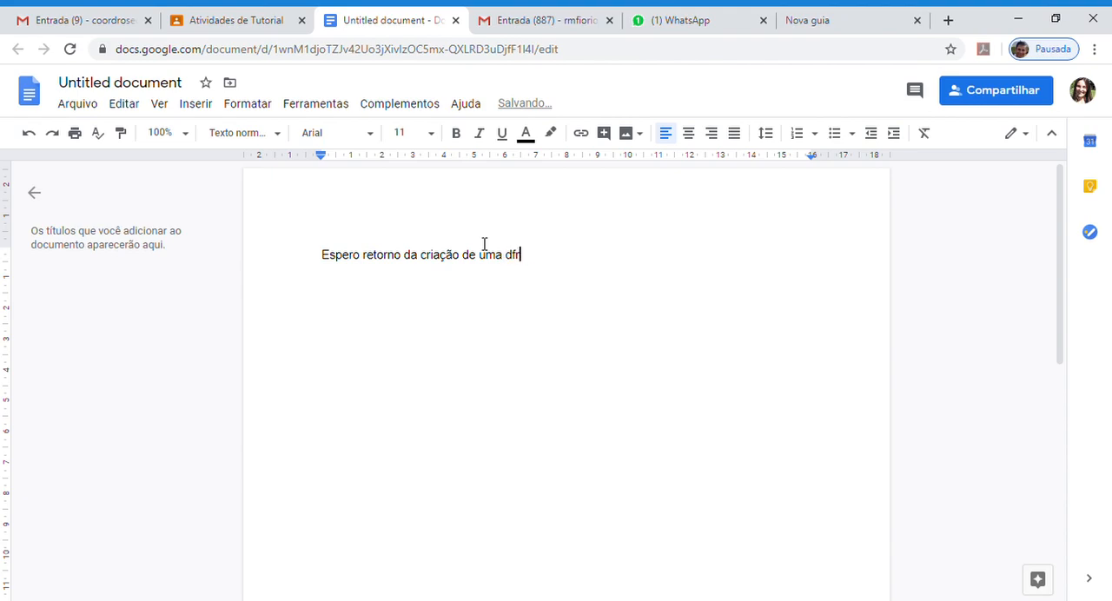
pyautogui.write('e')
pyautogui.press('BackSpace')
pyautogui.press('BackSpace')
pyautogui.press('BackSpace')
pyautogui.write('frase, sobre')
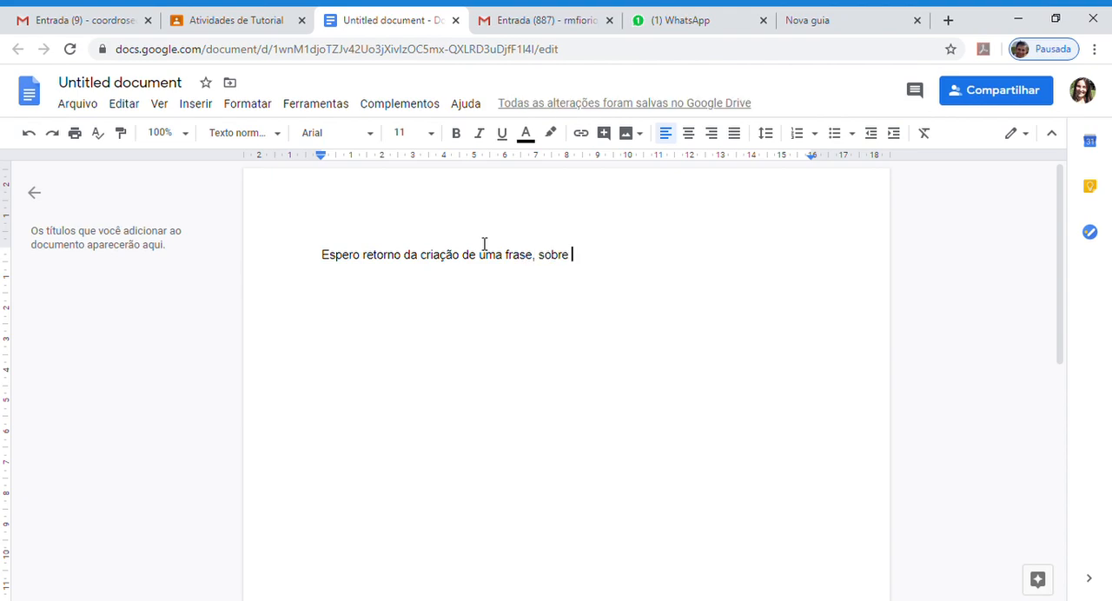
pyautogui.write('se')
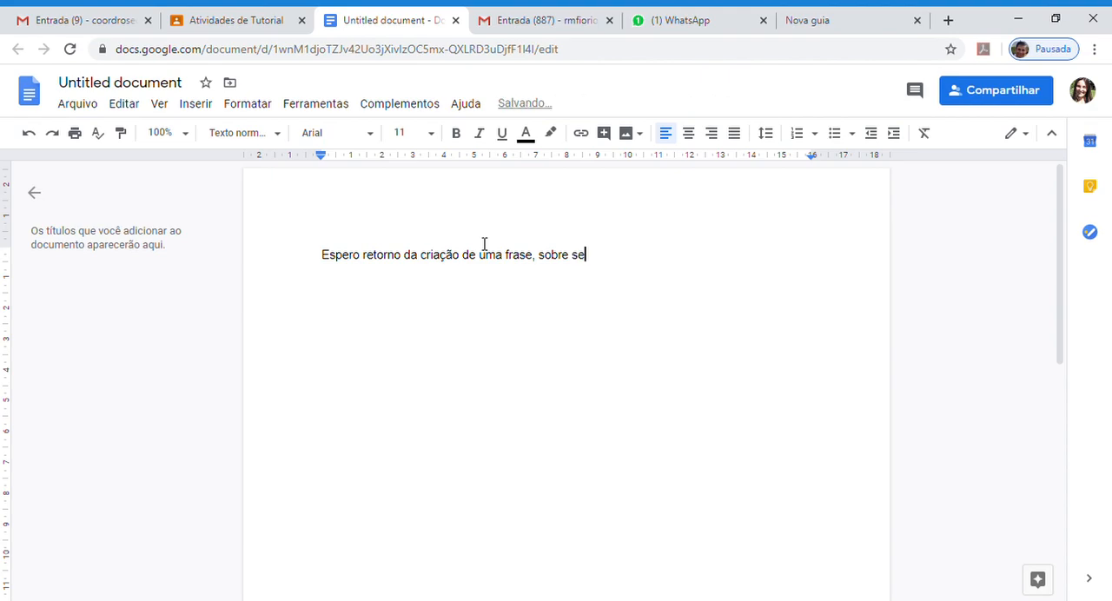
pyautogui.press('BackSpace')
pyautogui.press('BackSpace')
pyautogui.write('o dia do trabalho.')
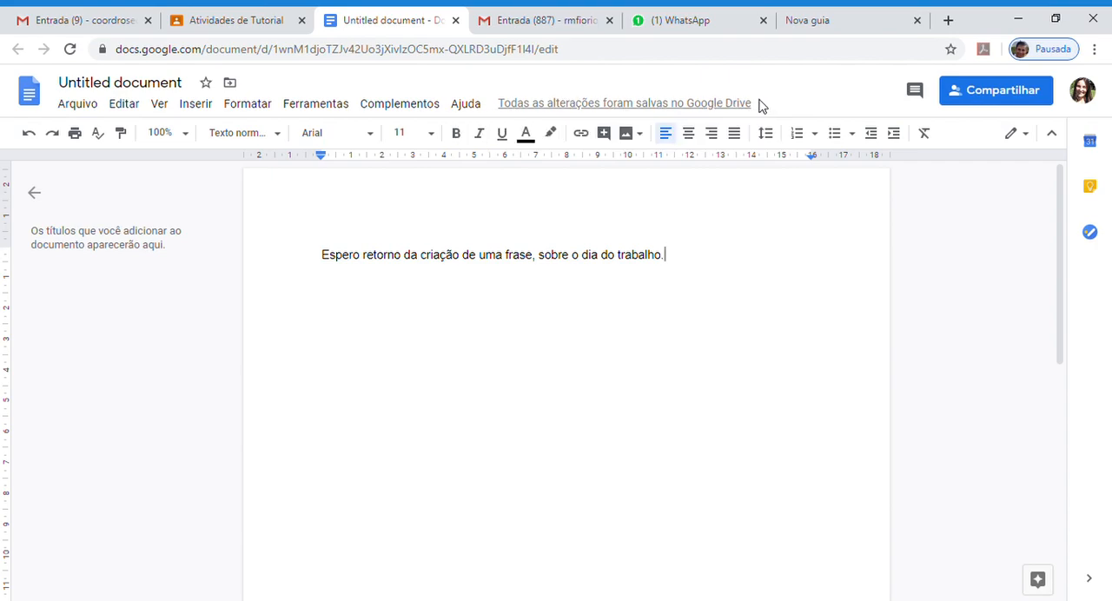
# - Return to the assignment and set the attached document's sharing to "Fazer uma cópia para cada aluno"
pyautogui.click(249, 25)
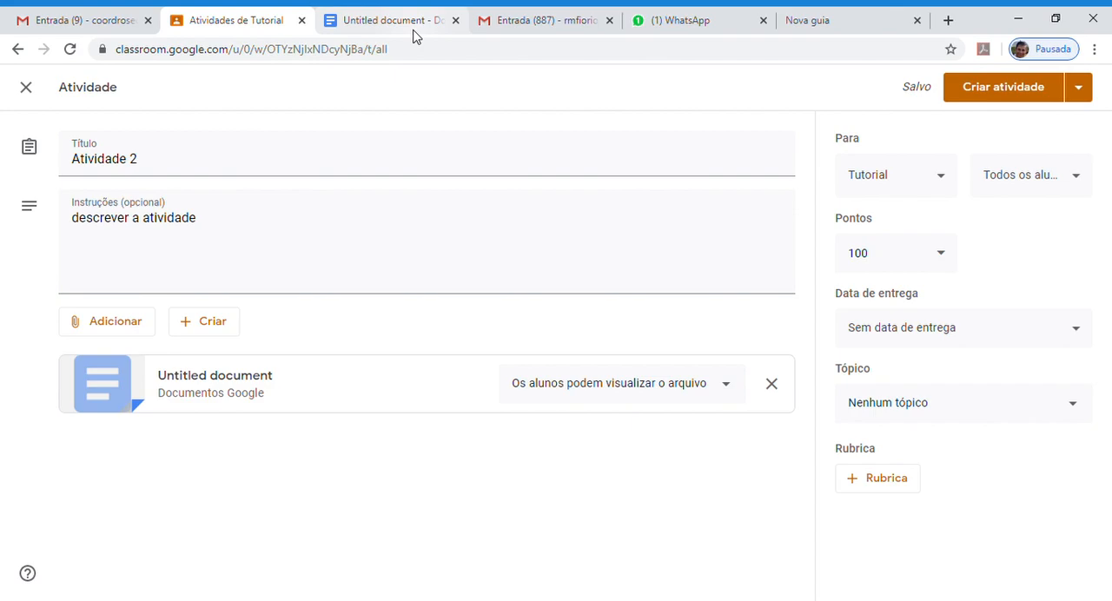
pyautogui.click(726, 391)
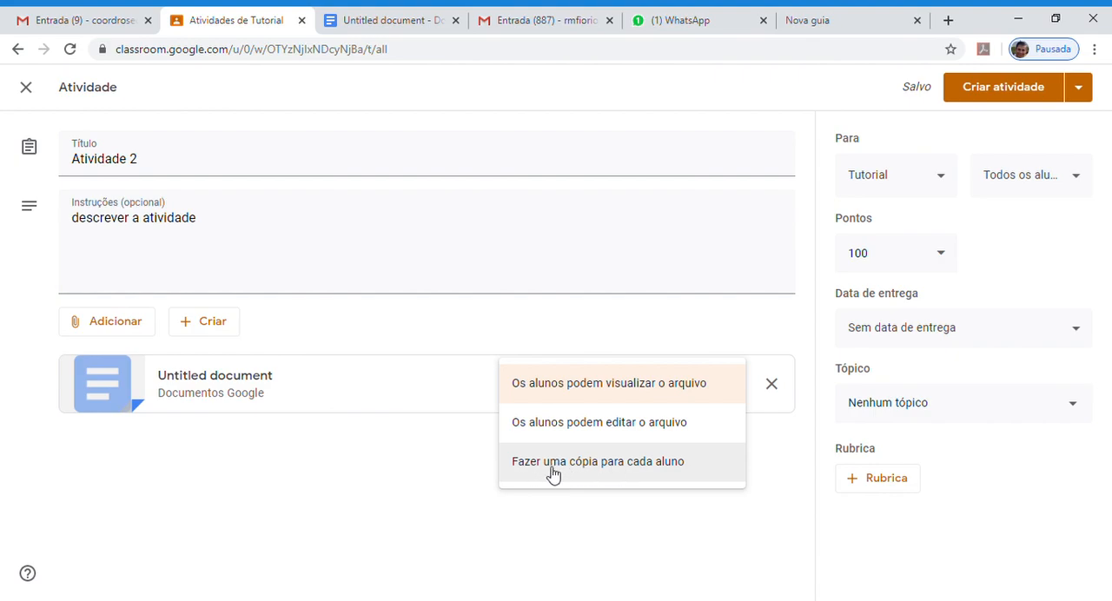
pyautogui.click(599, 470)
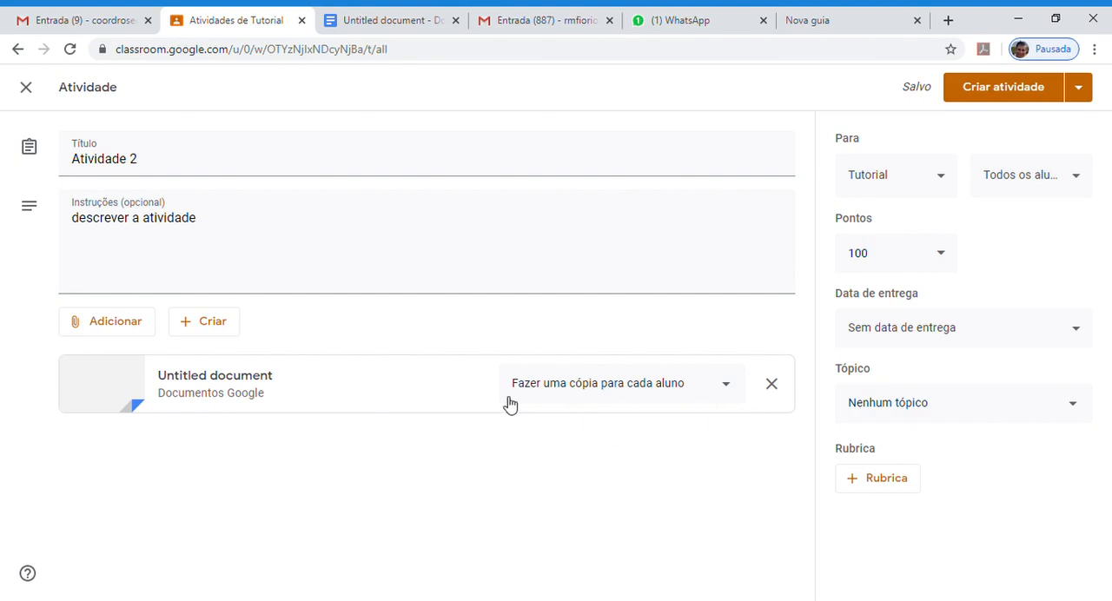
# - Check the classes available as recipients and set the assignment's points to "Sem nota"
pyautogui.click(937, 182)
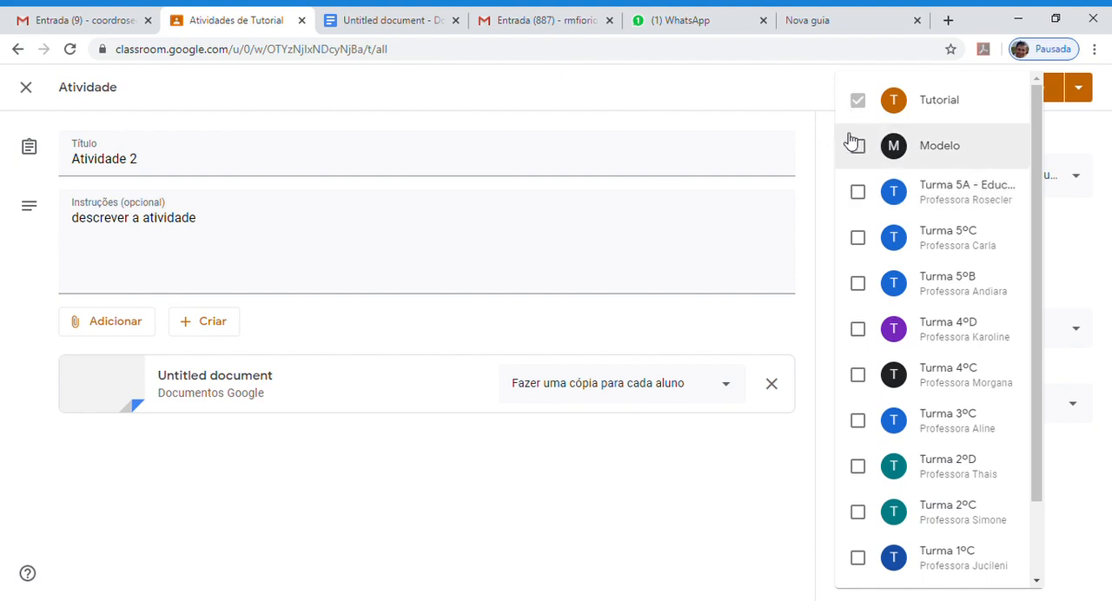
pyautogui.click(823, 139)
pyautogui.click(946, 256)
pyautogui.click(869, 300)
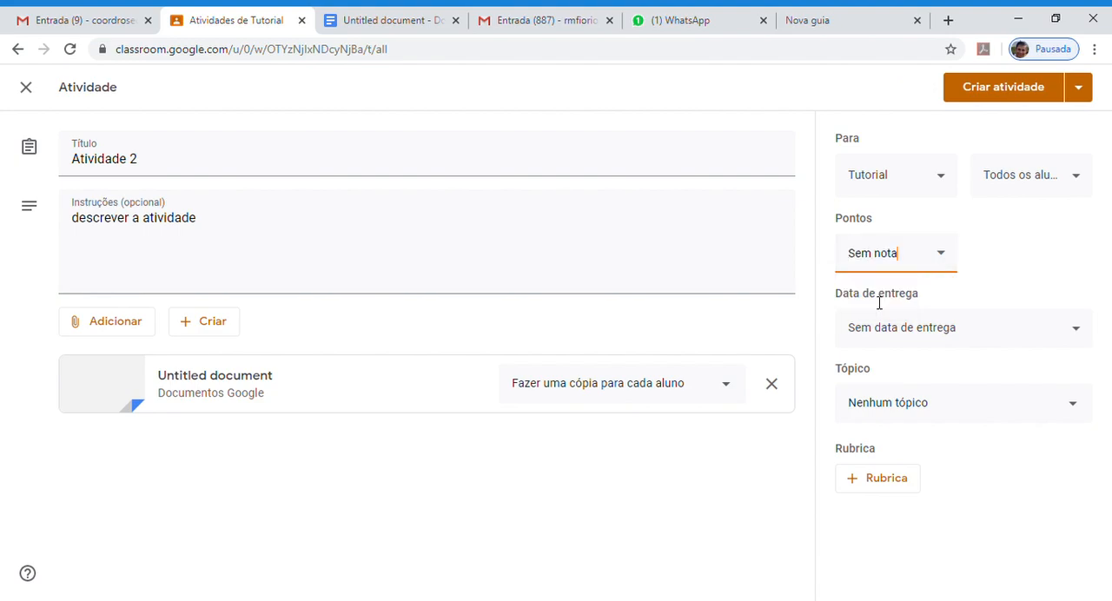
# - Set the due date to 12 May 2020 without a time and assign the topic "Semana 1: 04 a 09/05"
pyautogui.click(1008, 328)
pyautogui.click(1008, 393)
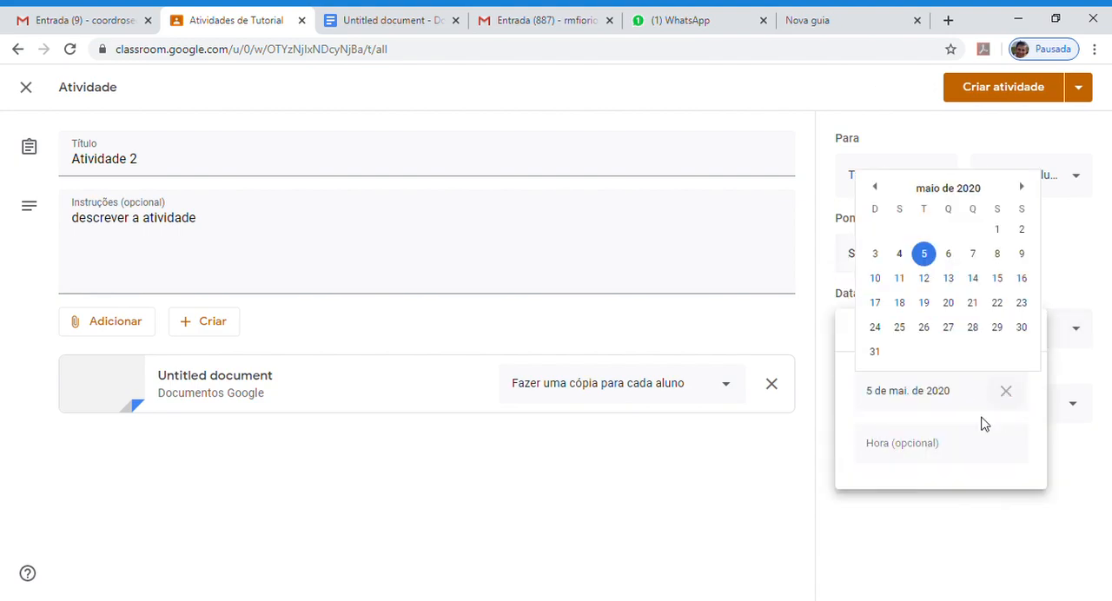
pyautogui.click(923, 278)
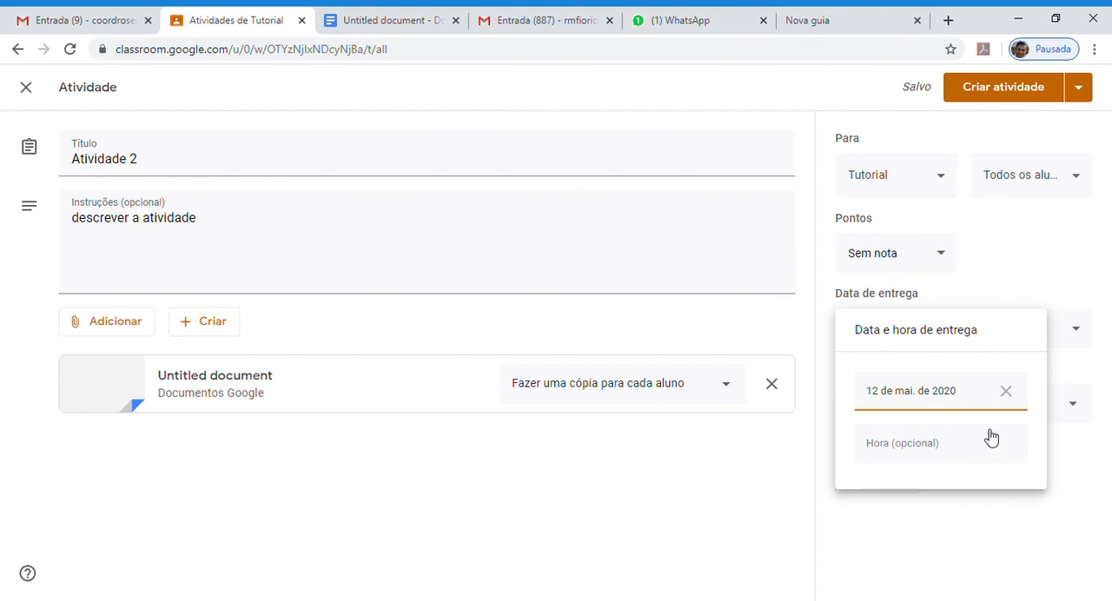
pyautogui.click(1074, 495)
pyautogui.click(956, 407)
pyautogui.click(917, 502)
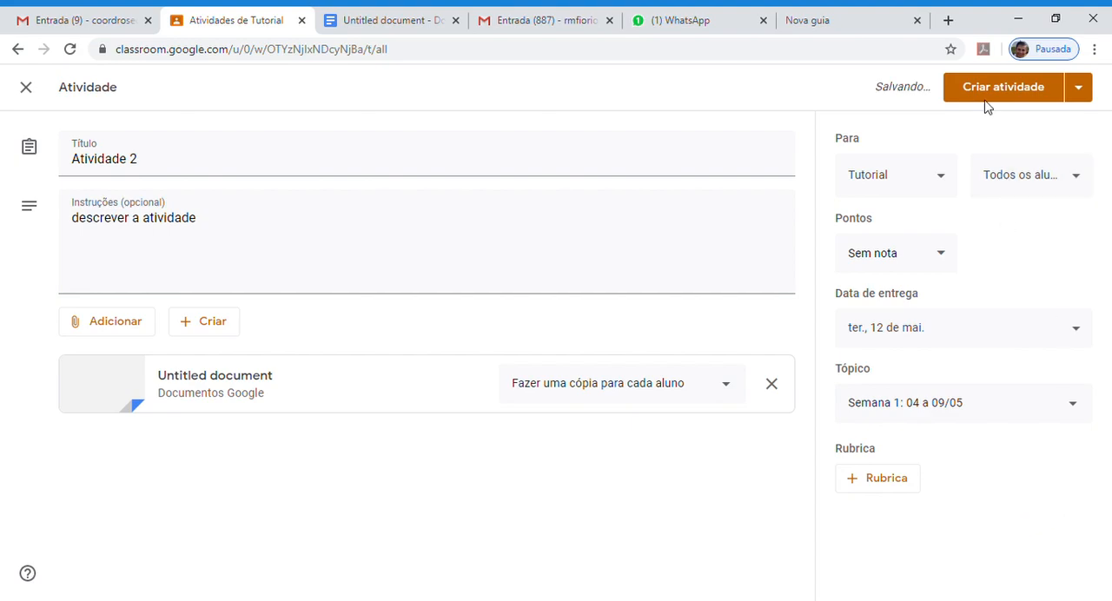
# - Schedule the assignment "Atividade 2" to be posted on 6 May 2020 at 08:00
pyautogui.click(1087, 88)
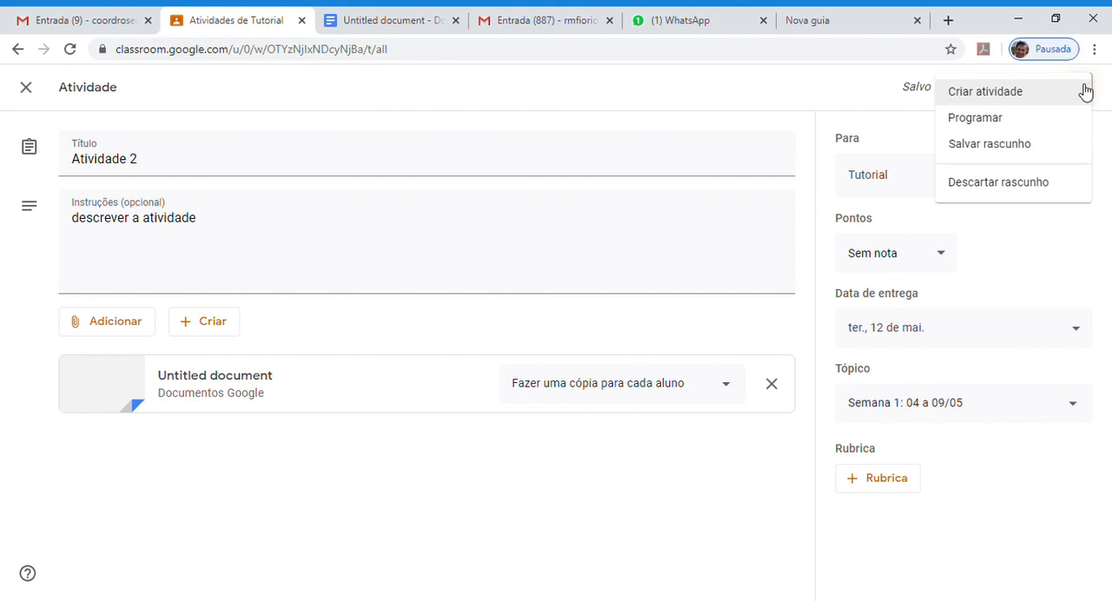
pyautogui.click(996, 122)
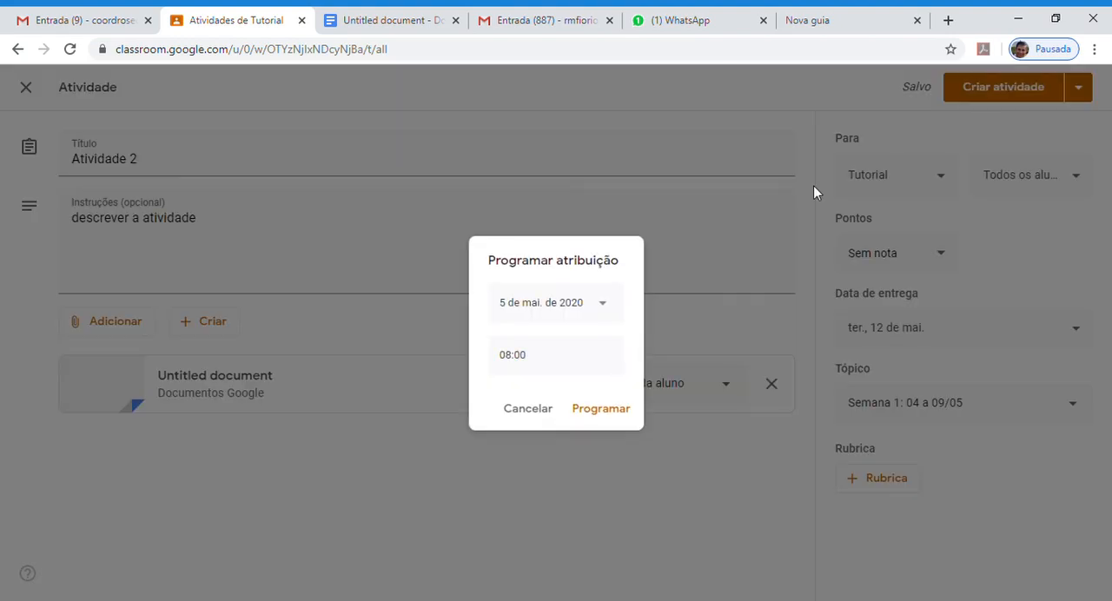
pyautogui.click(608, 303)
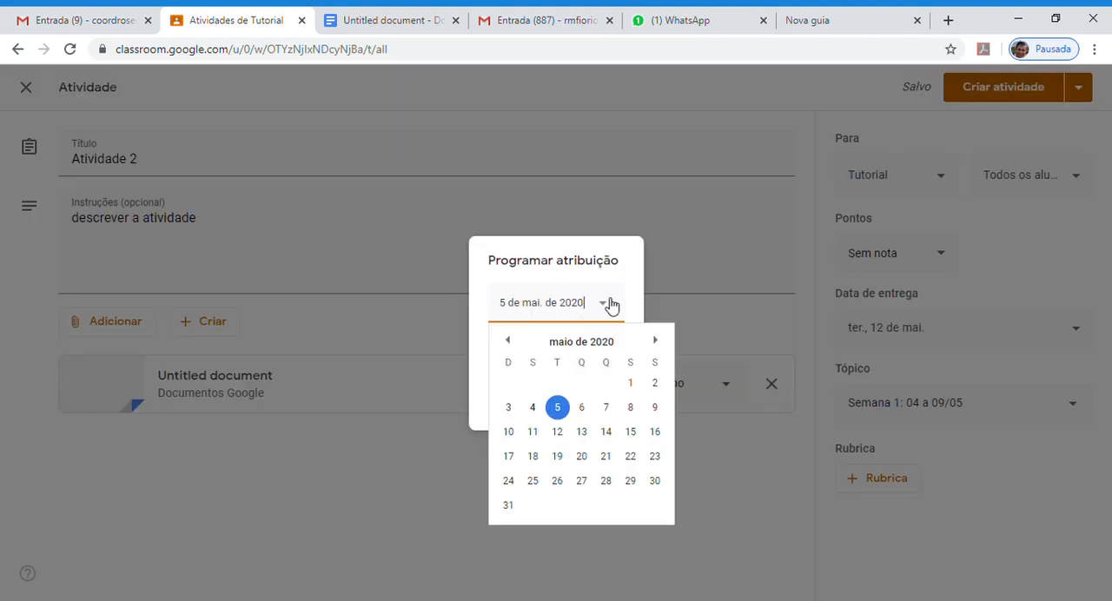
pyautogui.click(583, 407)
pyautogui.click(613, 411)
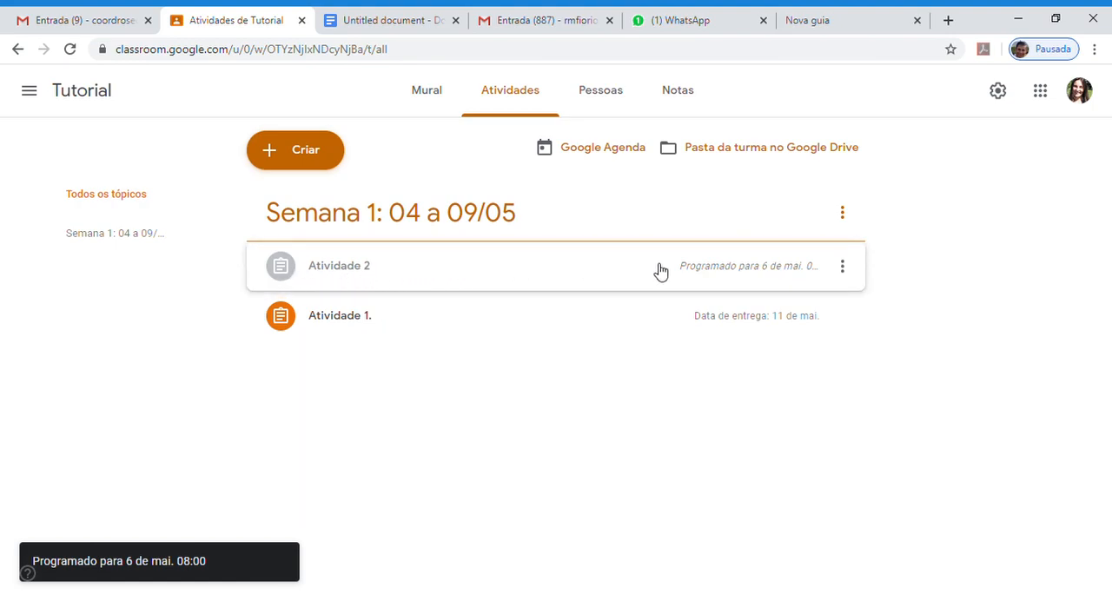
# - Move "Atividade 2" below "Atividade 1." within the week's topic
pyautogui.click(475, 267)
pyautogui.moveTo(474, 267); pyautogui.dragTo(398, 320)
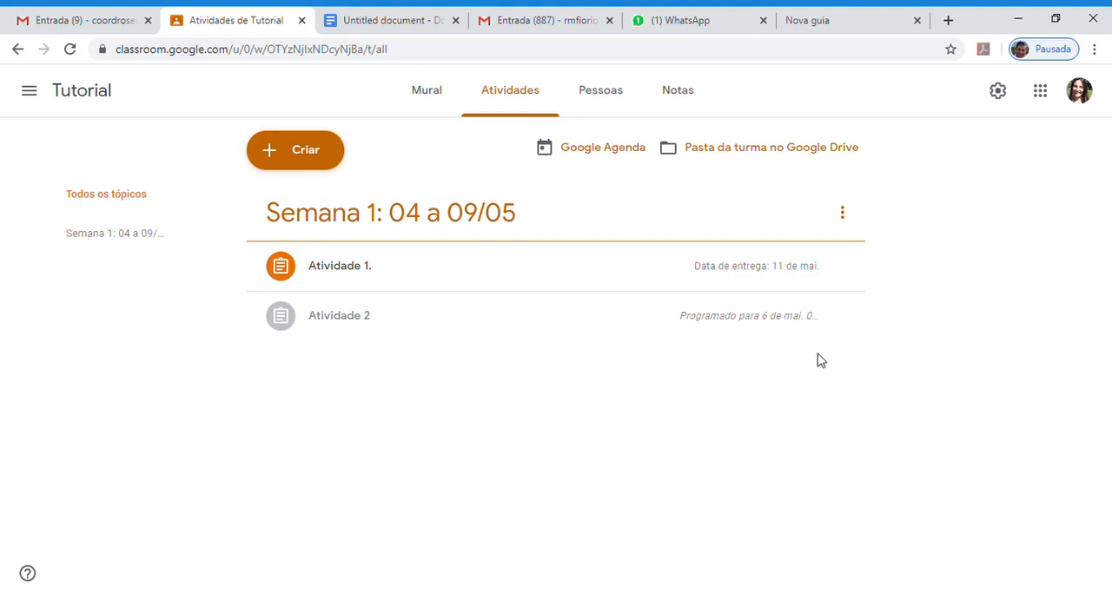
# - View the class's list of teachers and students, and return to the activities list
pyautogui.click(600, 99)
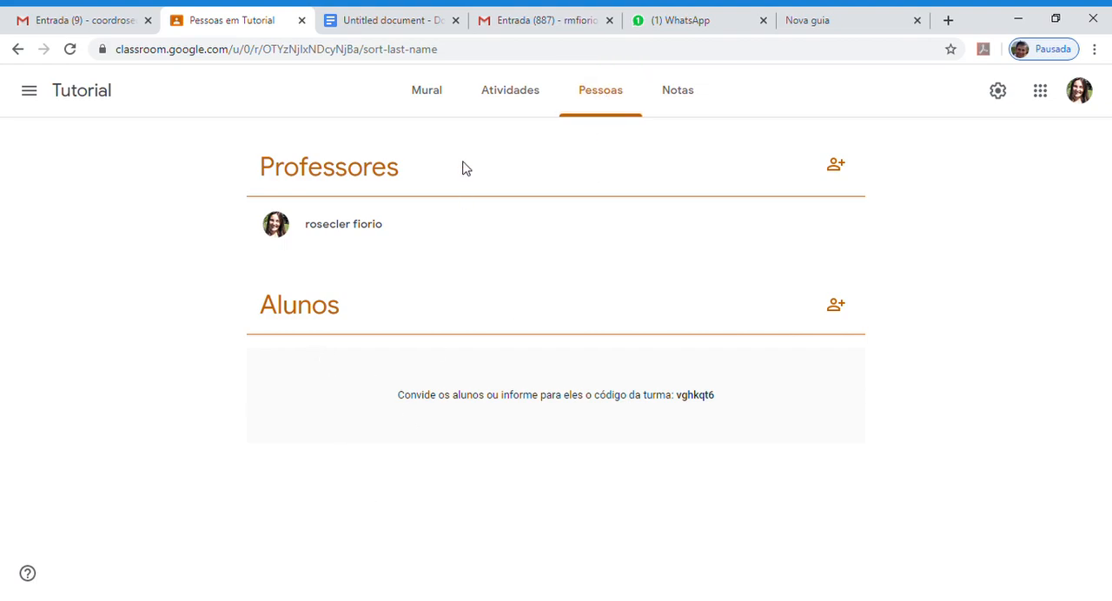
pyautogui.click(521, 106)
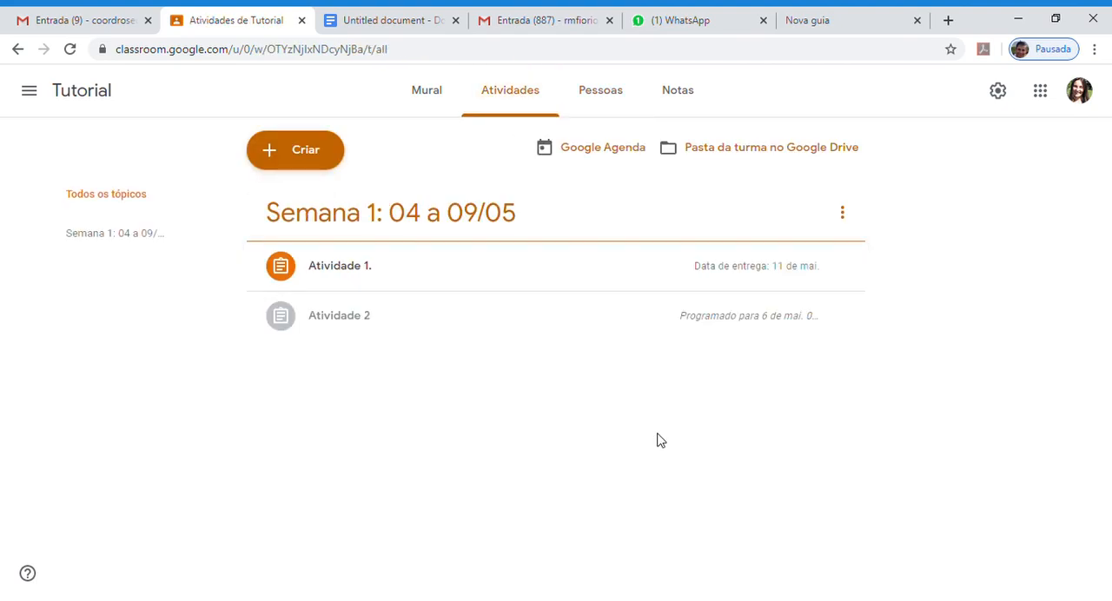